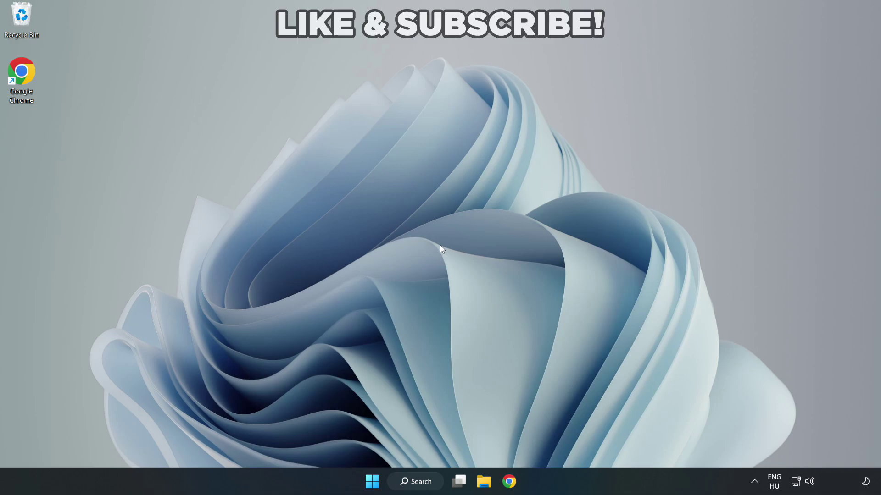
- Search Windows for 'device manager' and launch Device Manager from the results
{"action": "left_click", "coordinate": [419, 479]}
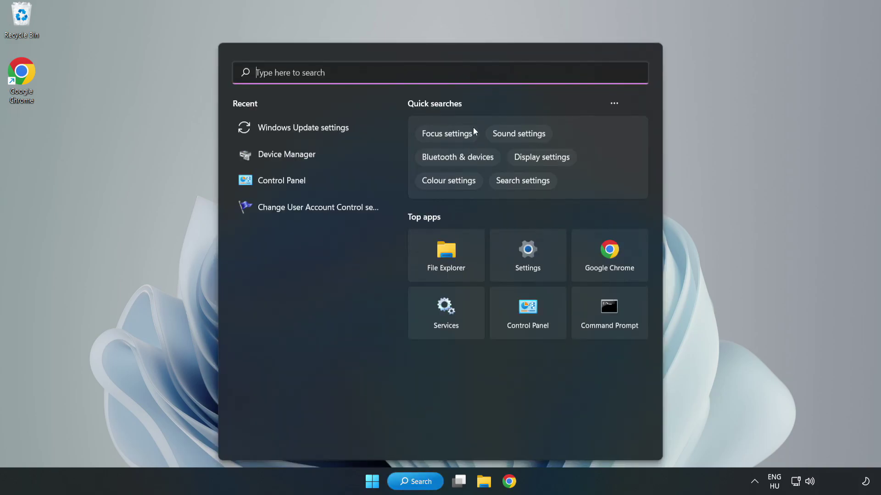
{"action": "type", "text": "device m"}
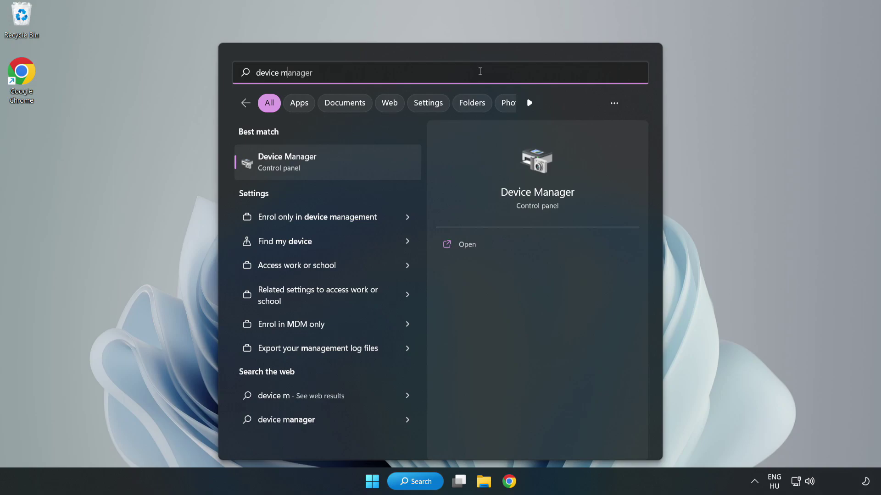
{"action": "type", "text": "anager"}
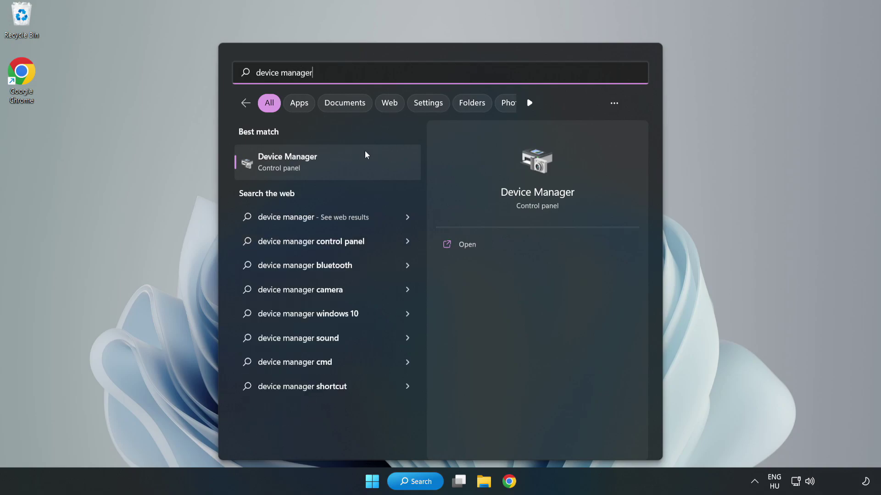
{"action": "left_click", "coordinate": [328, 171]}
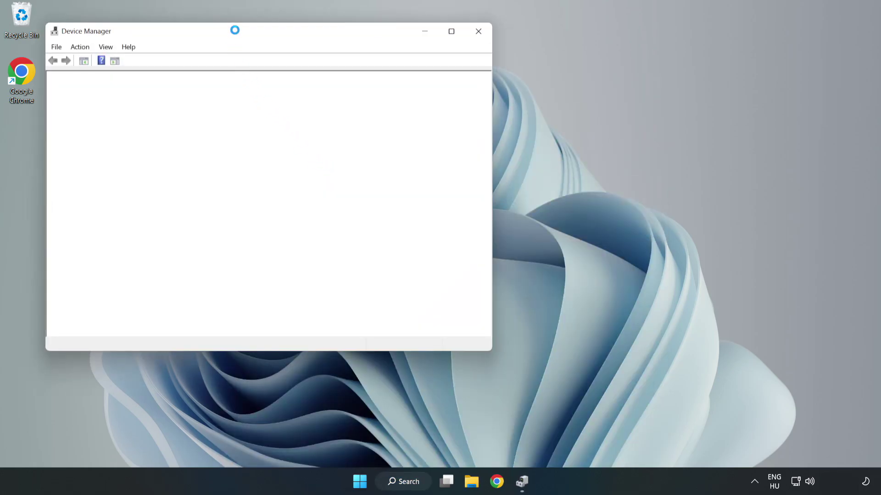
- Centre Device Manager, expand Display adapters and choose Update driver for VMware SVGA 3D
{"action": "left_click_drag", "start_coordinate": [237, 34], "coordinate": [394, 79]}
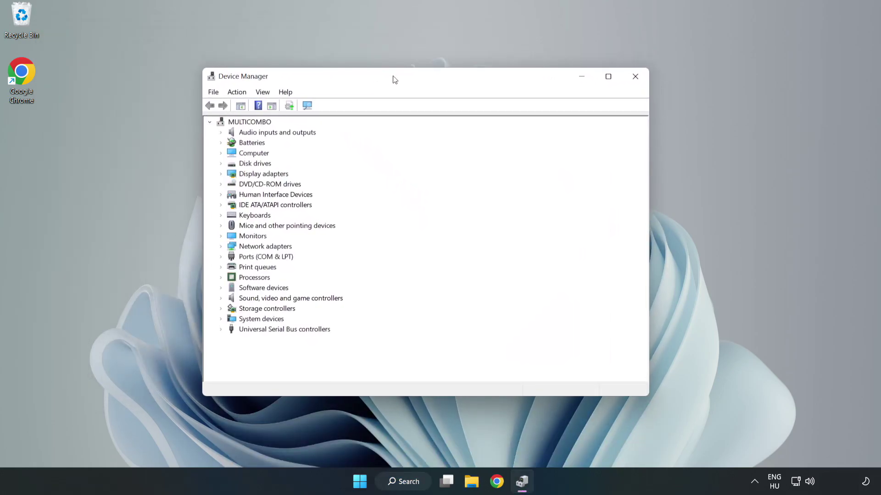
{"action": "left_click", "coordinate": [236, 176]}
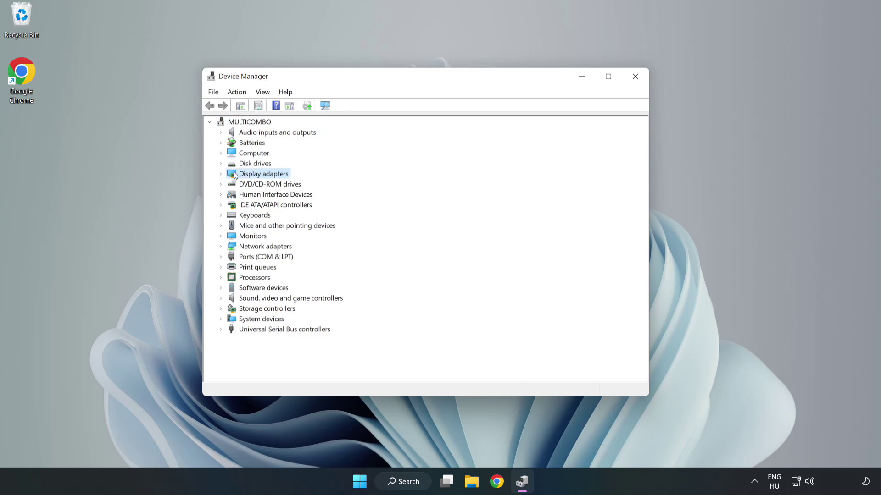
{"action": "left_click", "coordinate": [220, 173]}
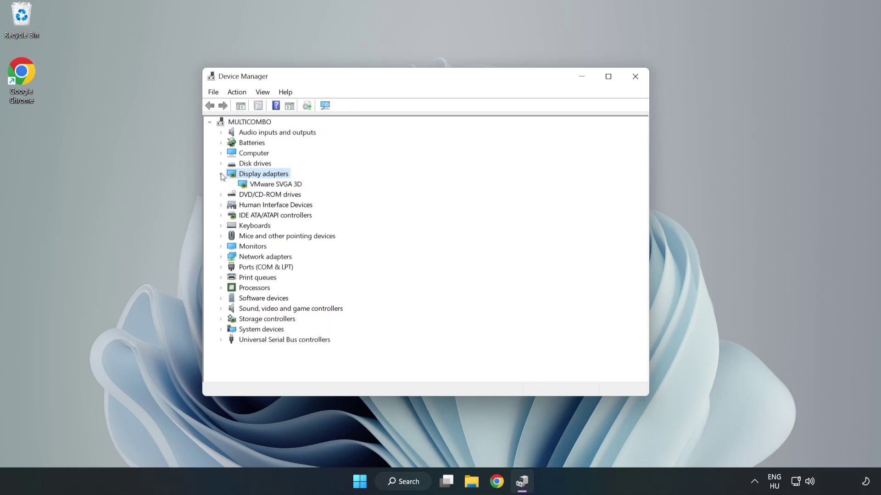
{"action": "left_click", "coordinate": [268, 184]}
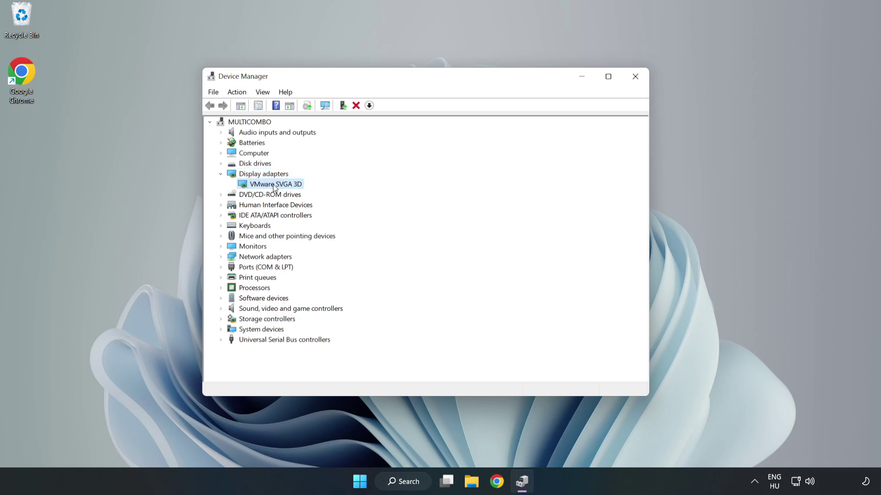
{"action": "right_click", "coordinate": [274, 187]}
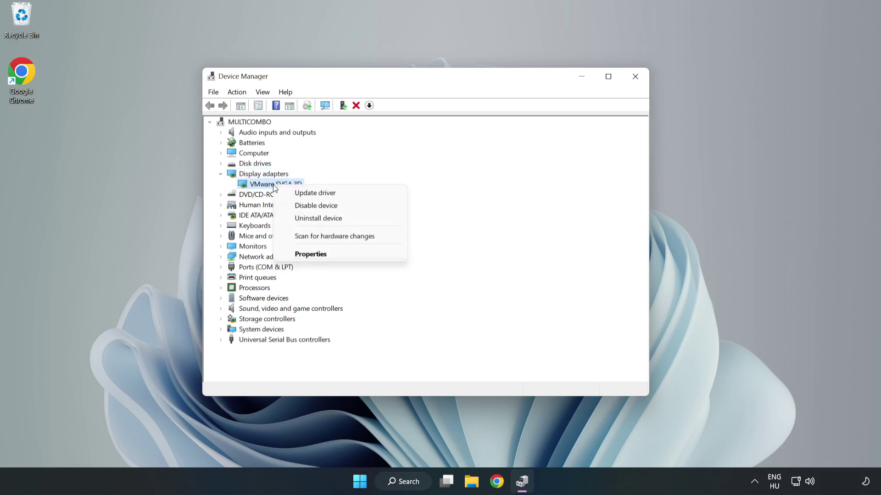
{"action": "left_click", "coordinate": [341, 194]}
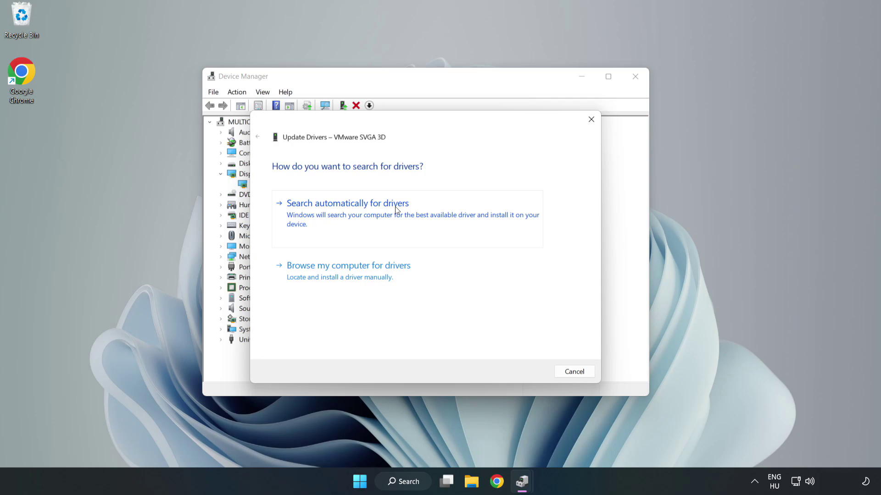
- Search automatically for a VMware SVGA 3D driver, then close the wizard and Device Manager
{"action": "left_click", "coordinate": [350, 214]}
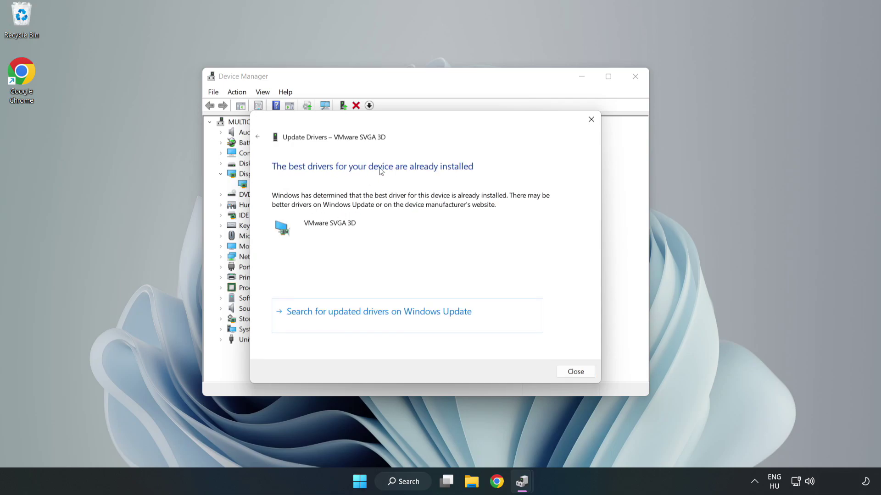
{"action": "left_click", "coordinate": [575, 372]}
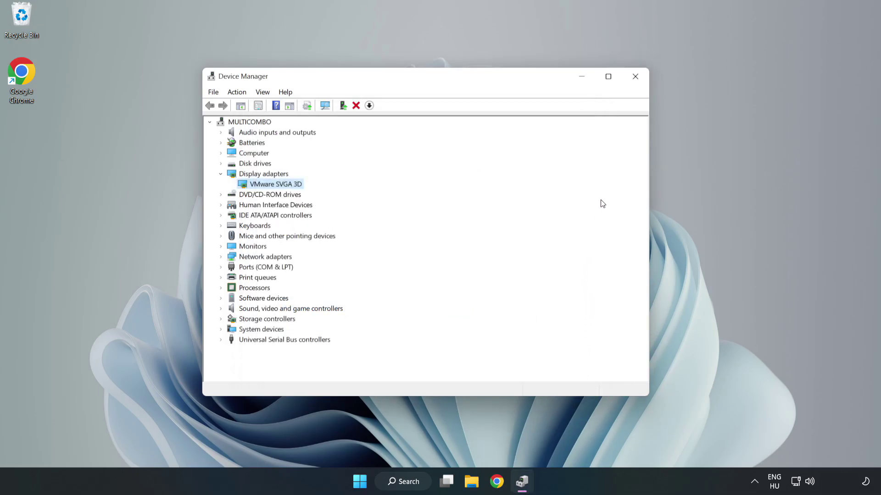
{"action": "left_click", "coordinate": [635, 79]}
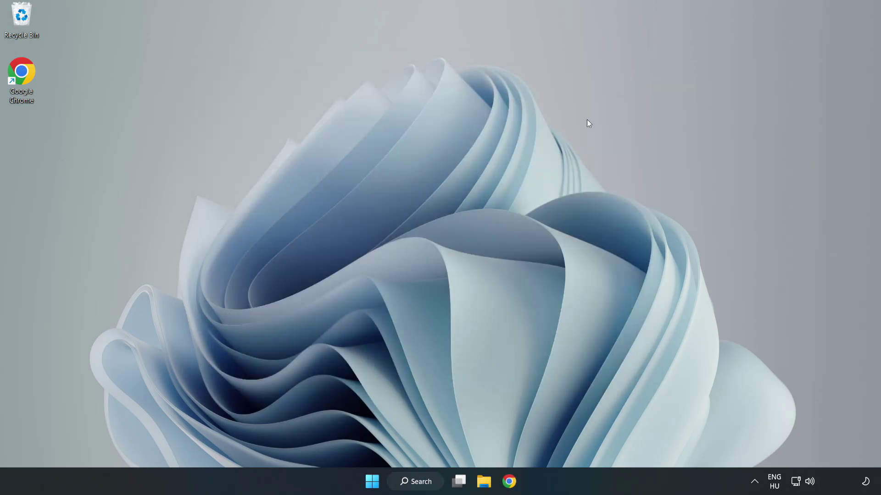
- Search Windows for 'updates' to bring up Windows Update settings
{"action": "left_click", "coordinate": [406, 481]}
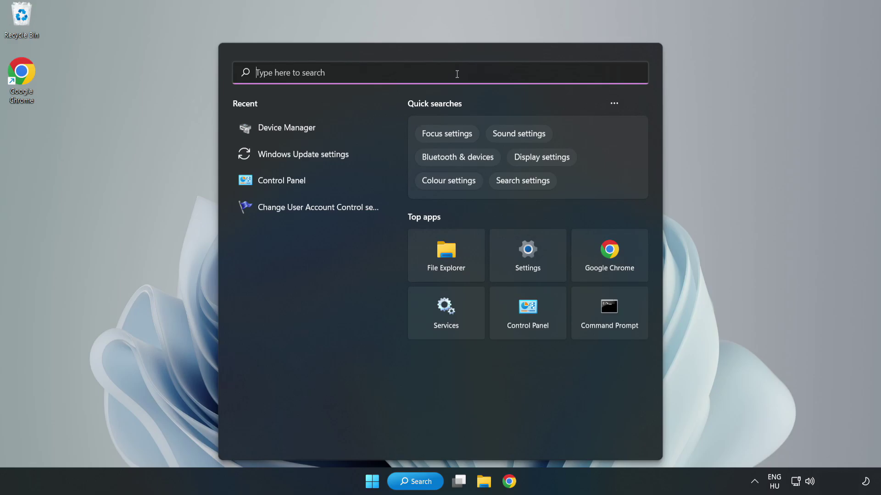
{"action": "type", "text": "updates"}
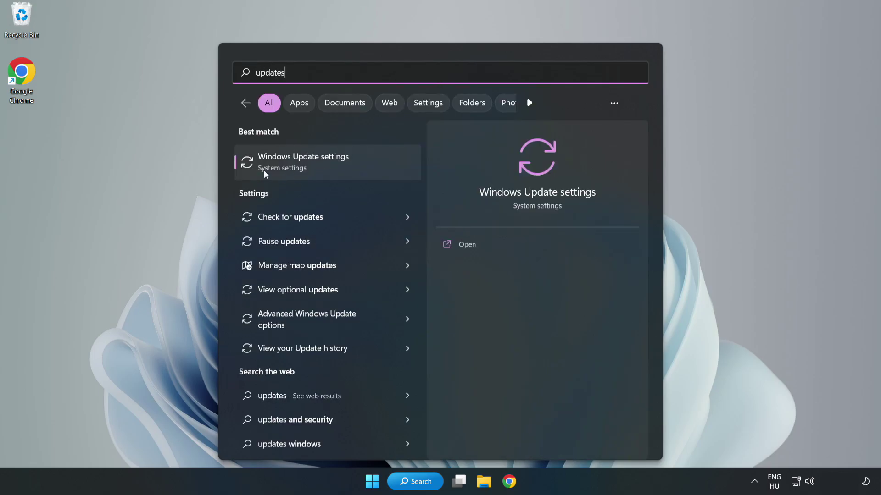
- Open Windows Update maximized and check for updates until it reports the PC up to date
{"action": "left_click", "coordinate": [313, 163]}
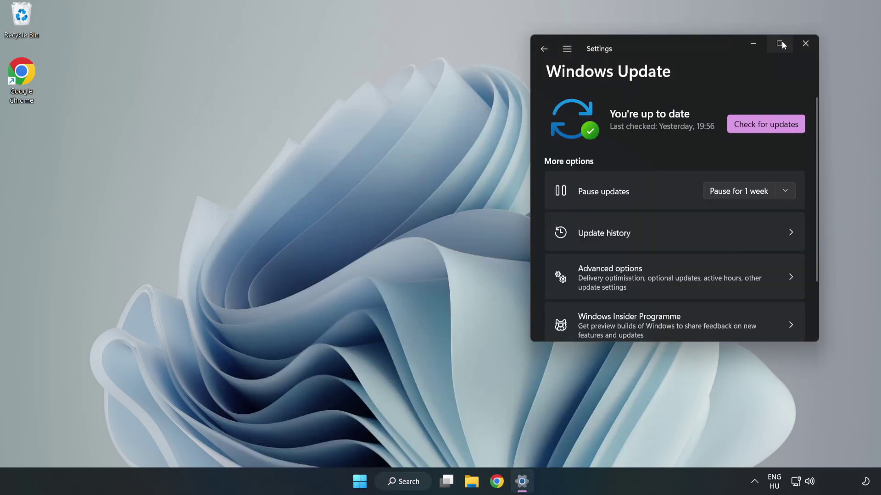
{"action": "left_click", "coordinate": [780, 43]}
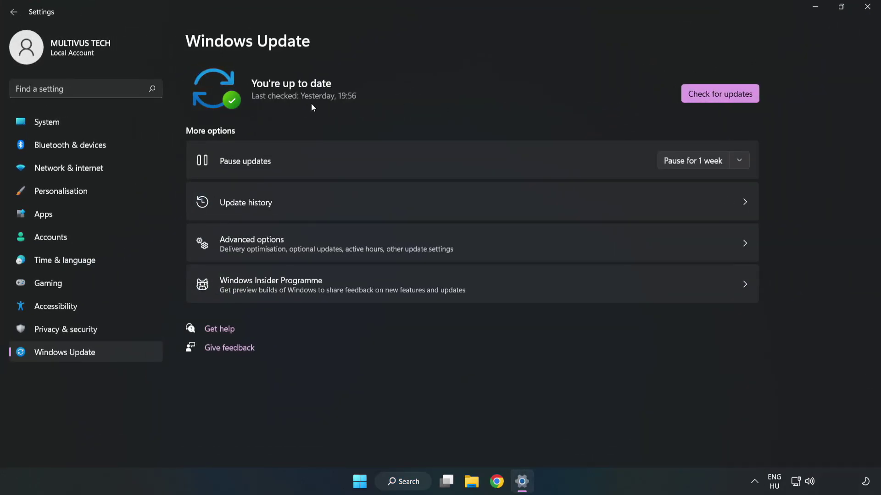
{"action": "left_click", "coordinate": [723, 95]}
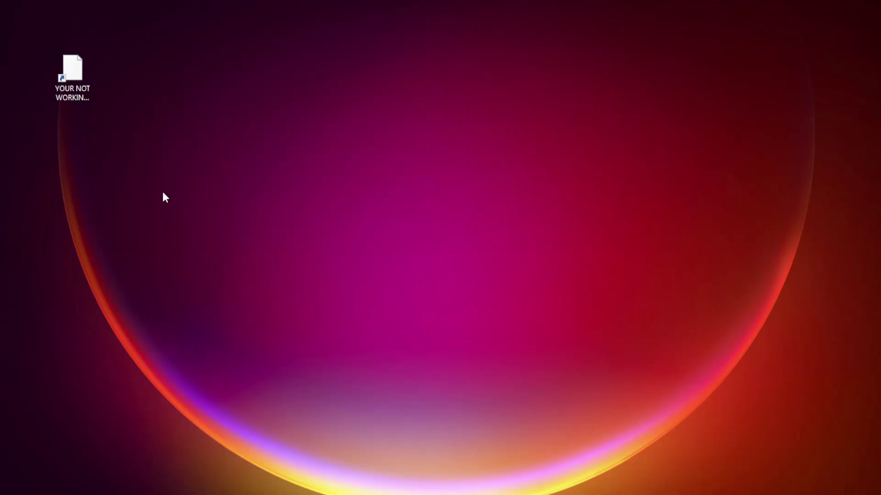
{"action": "left_click", "coordinate": [72, 69]}
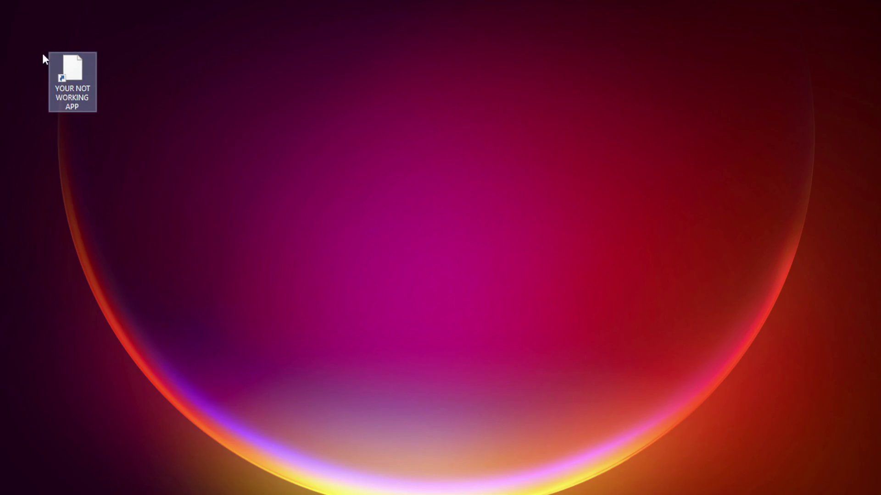
- Open Properties for the YOUR NOT WORKING APP shortcut and centre the dialog
{"action": "right_click", "coordinate": [71, 66]}
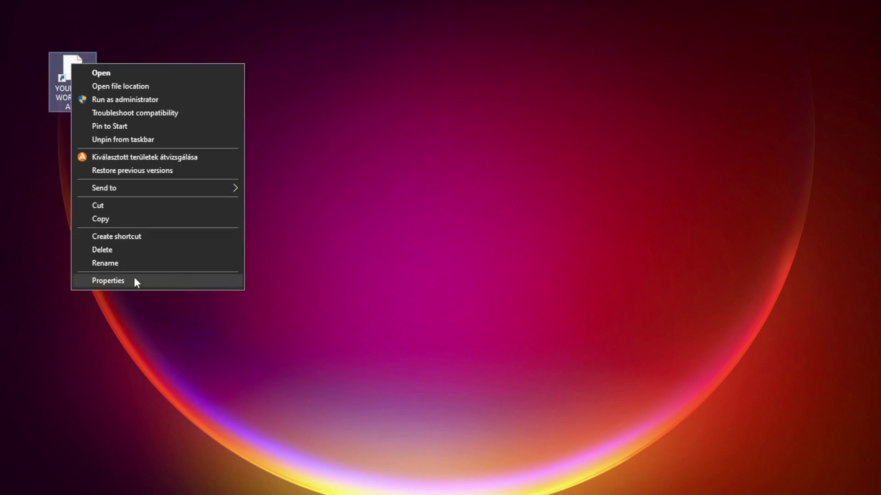
{"action": "left_click", "coordinate": [108, 281]}
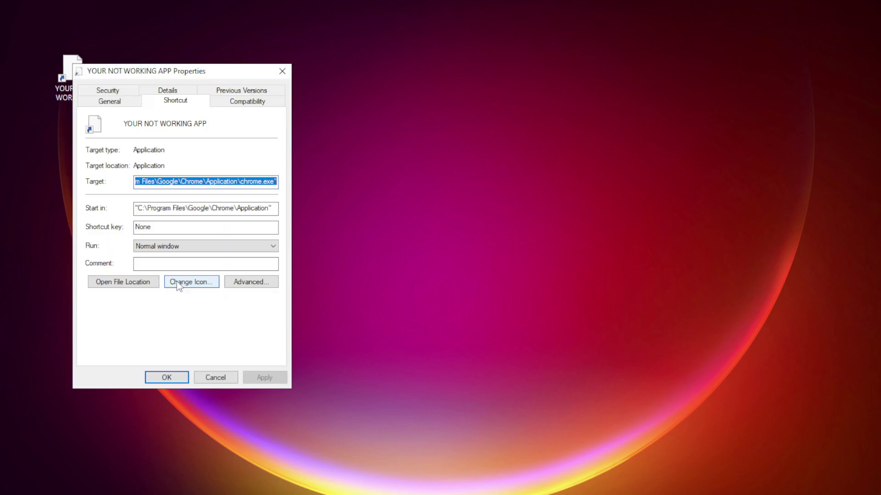
{"action": "left_click_drag", "start_coordinate": [192, 69], "coordinate": [444, 98]}
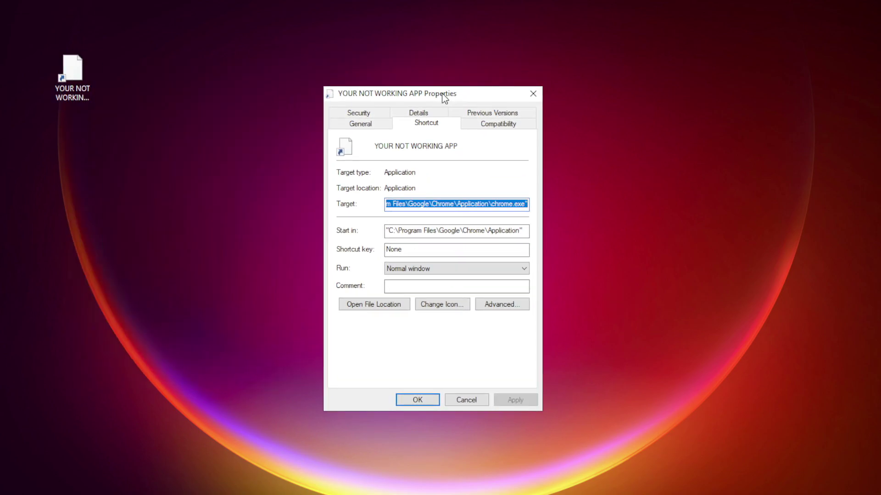
- Enable Windows 8 compatibility mode for the shortcut, then apply and confirm with OK
{"action": "left_click", "coordinate": [517, 131]}
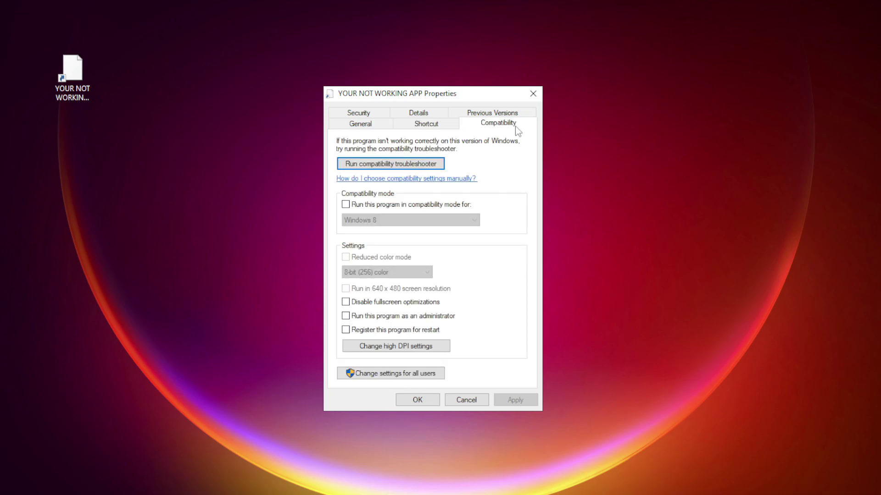
{"action": "left_click", "coordinate": [357, 205]}
{"action": "left_click", "coordinate": [388, 221]}
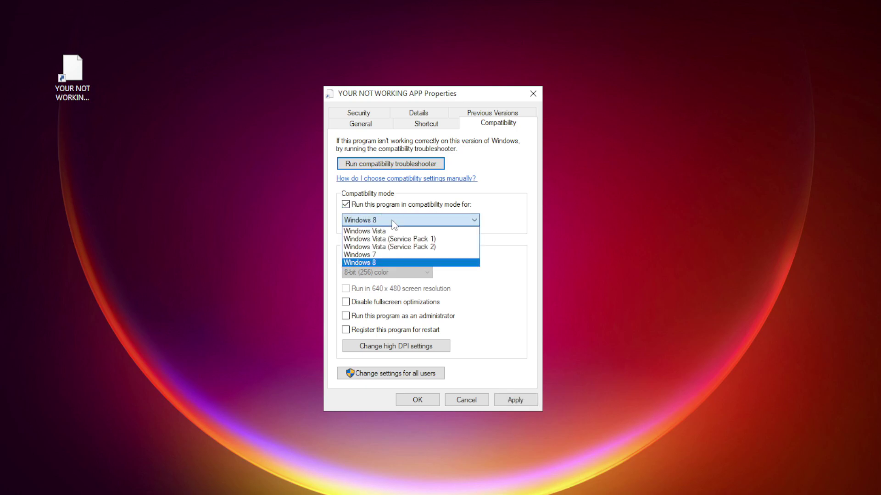
{"action": "left_click", "coordinate": [385, 262]}
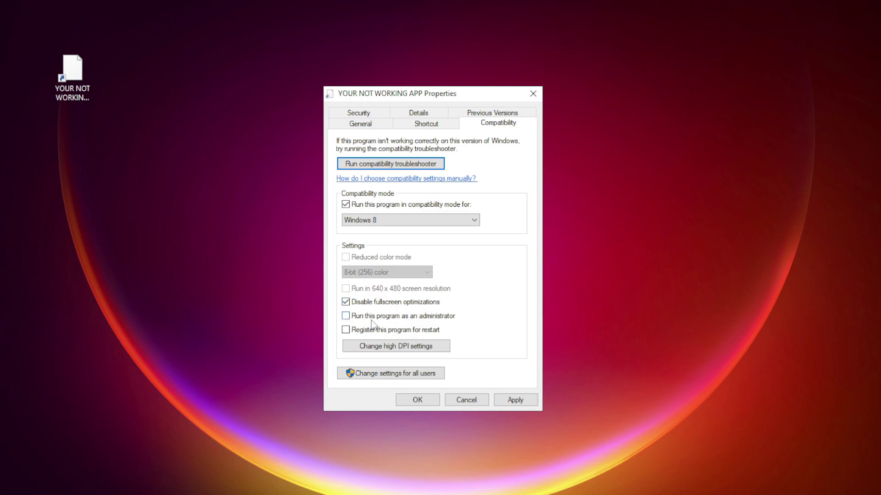
{"action": "left_click", "coordinate": [523, 403]}
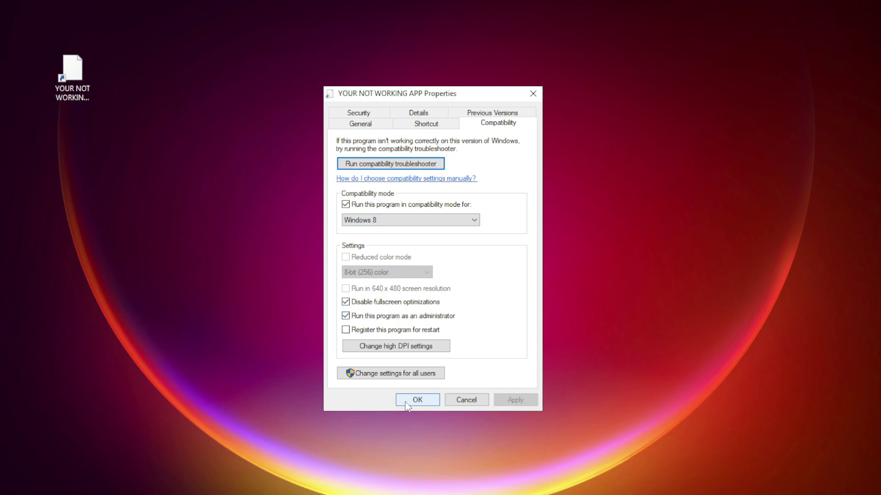
{"action": "left_click", "coordinate": [419, 401]}
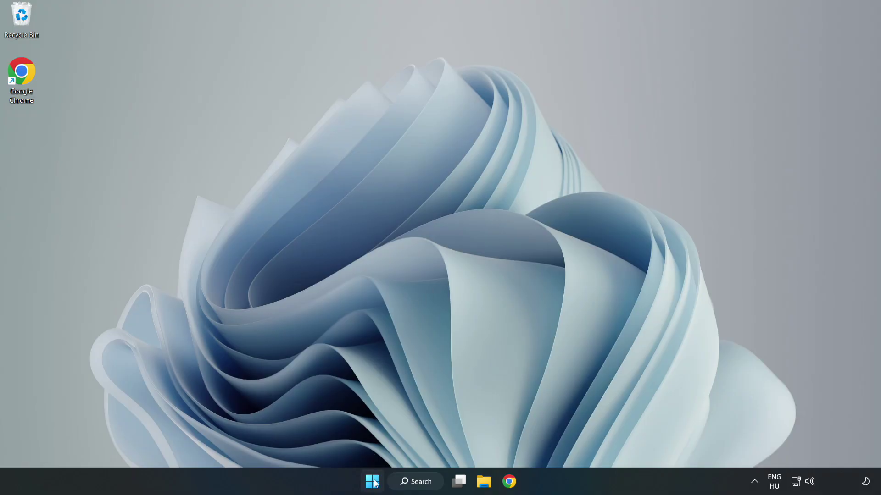
- Launch Task Manager from the Start button's Win+X menu
{"action": "right_click", "coordinate": [375, 487]}
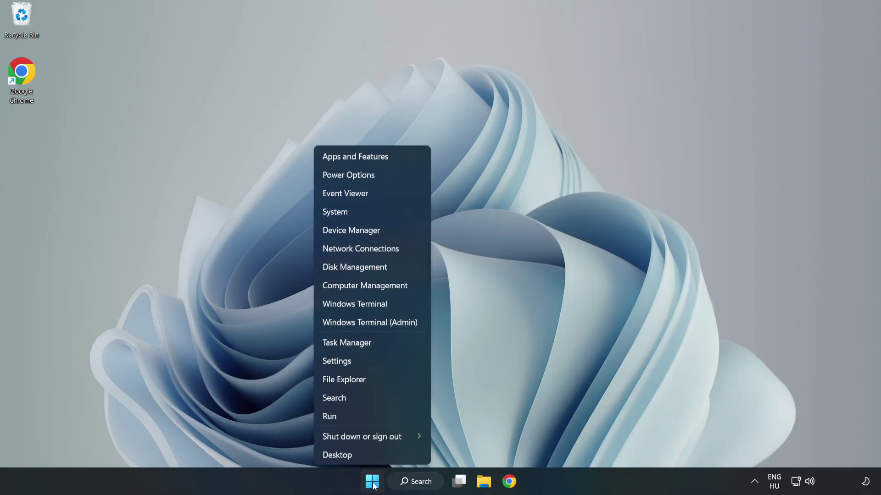
{"action": "left_click", "coordinate": [370, 343]}
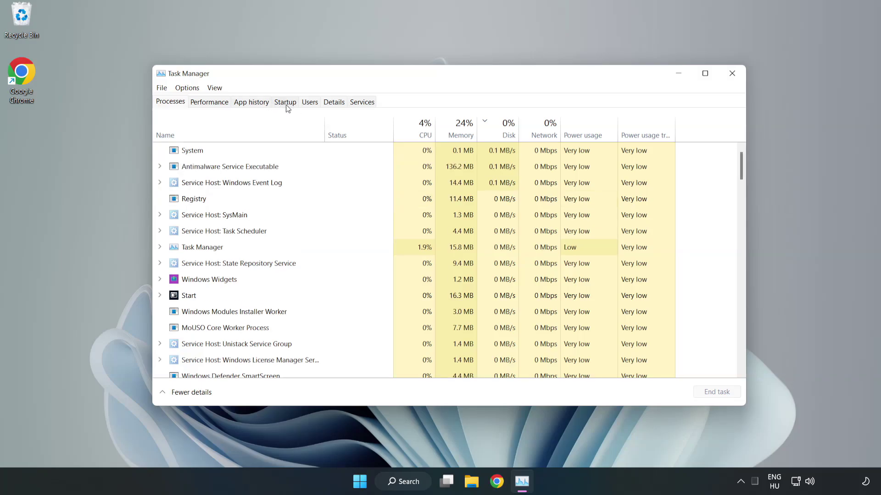
- On the Startup tab, disable Cortana, Microsoft Edge, Microsoft Teams and Phone Link
{"action": "left_click", "coordinate": [286, 104]}
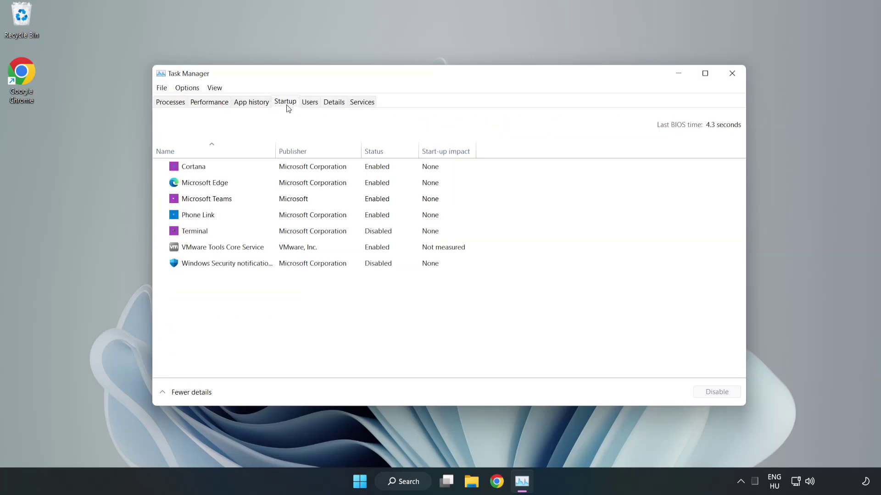
{"action": "left_click", "coordinate": [312, 170]}
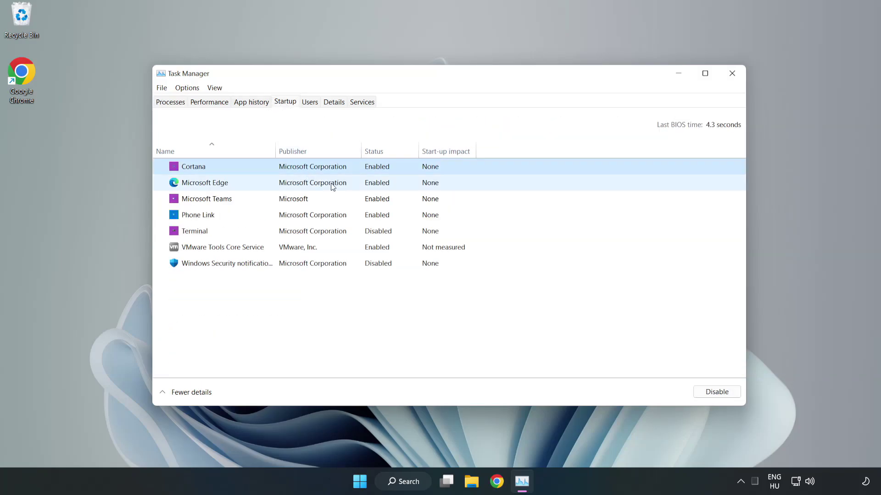
{"action": "left_click", "coordinate": [699, 391]}
{"action": "left_click", "coordinate": [393, 188]}
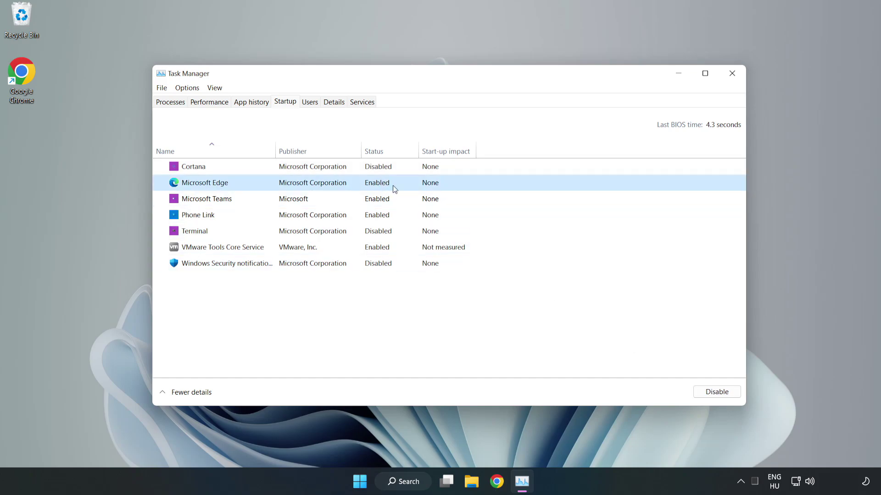
{"action": "left_click", "coordinate": [715, 393]}
{"action": "left_click", "coordinate": [302, 202]}
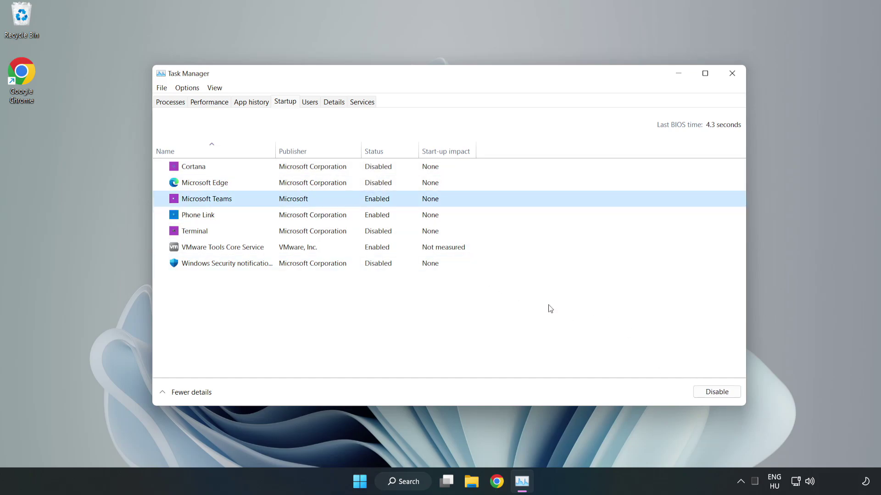
{"action": "left_click", "coordinate": [716, 392]}
{"action": "left_click", "coordinate": [308, 219]}
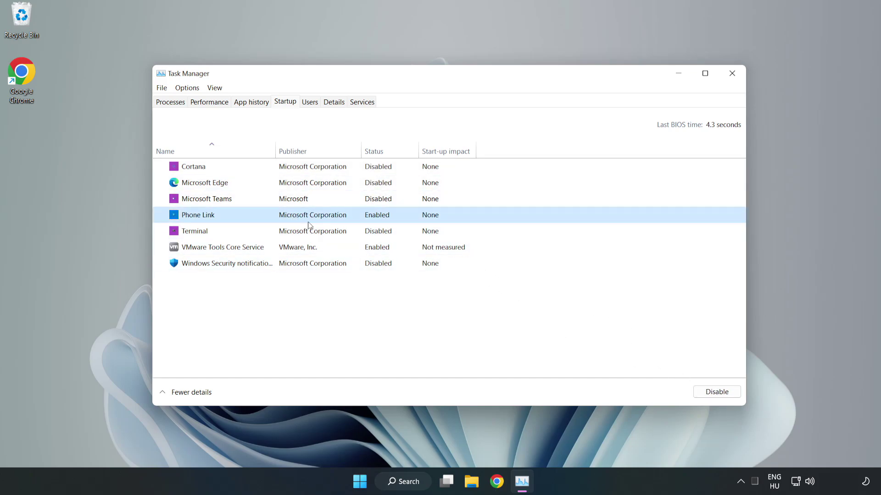
{"action": "left_click", "coordinate": [721, 394]}
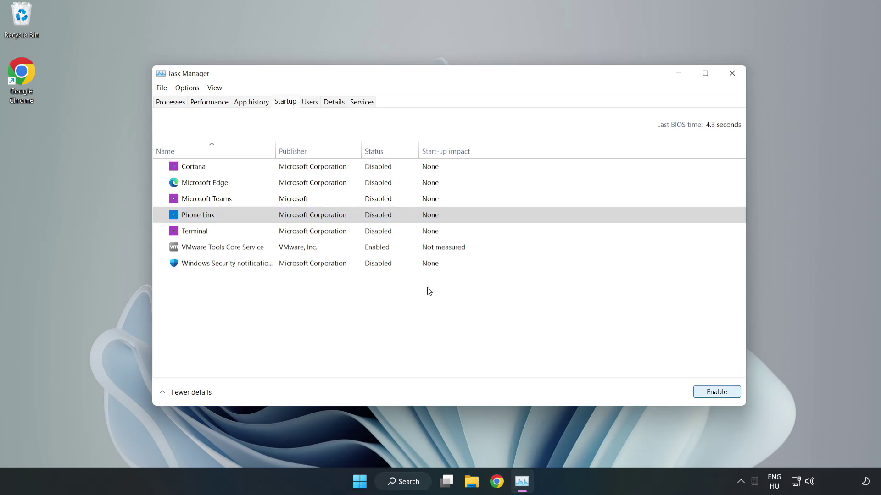
- Close Task Manager and download dxwebsetup.exe from the DirectX page in Chrome
{"action": "left_click", "coordinate": [732, 75]}
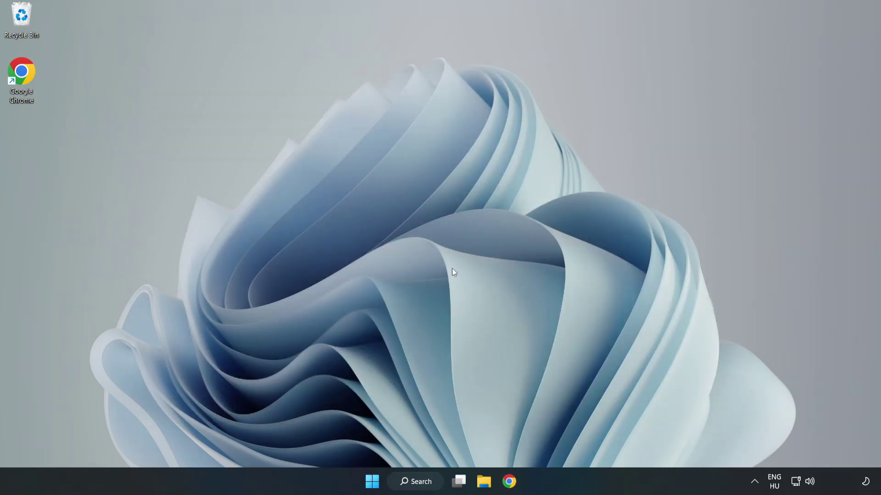
{"action": "left_click", "coordinate": [508, 484]}
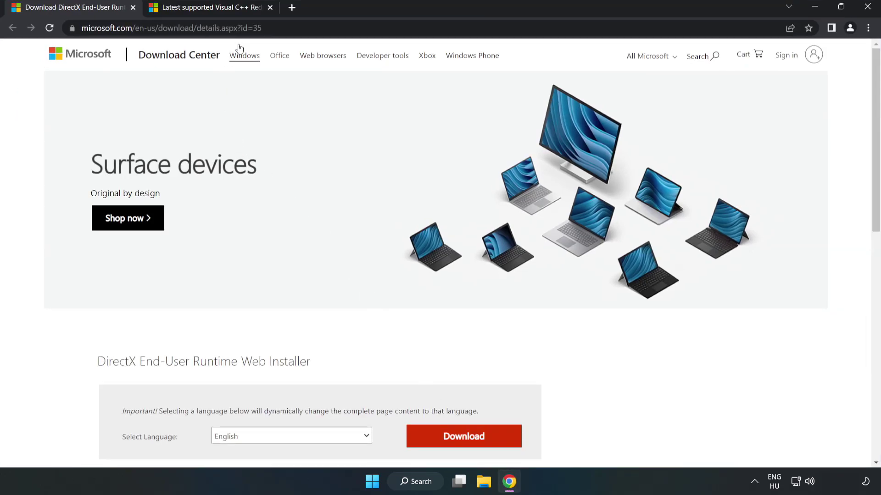
{"action": "left_click", "coordinate": [257, 28]}
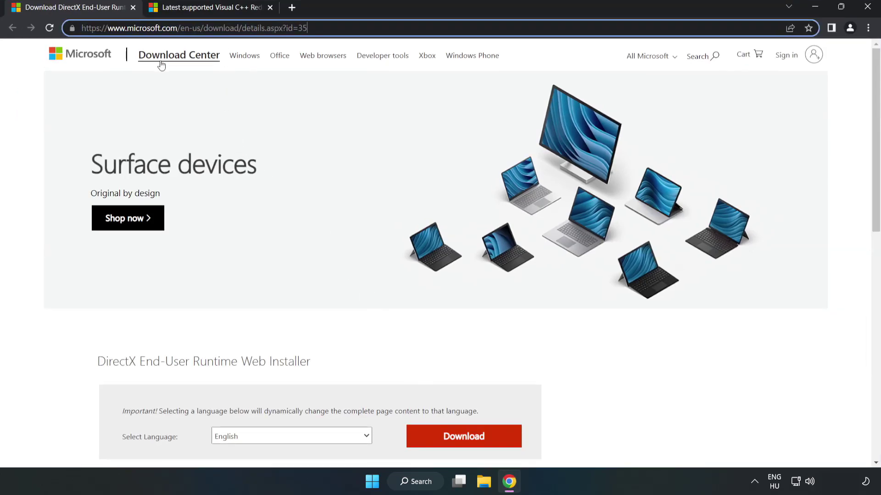
{"action": "left_click", "coordinate": [35, 101]}
{"action": "scroll", "coordinate": [35, 101], "scroll_direction": "down", "scroll_amount": 3}
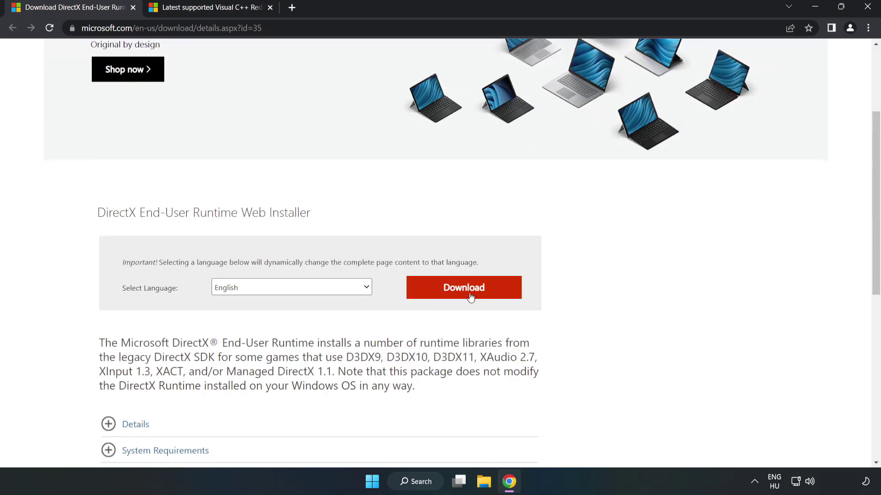
{"action": "left_click", "coordinate": [467, 295]}
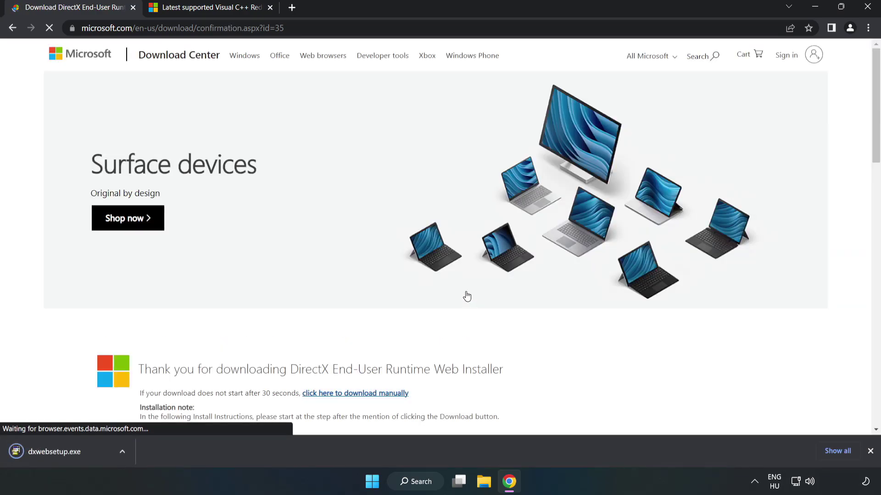
- Run dxwebsetup.exe, accept the licence, decline the Bing Bar and finish; DirectX is already current
{"action": "left_click", "coordinate": [65, 452]}
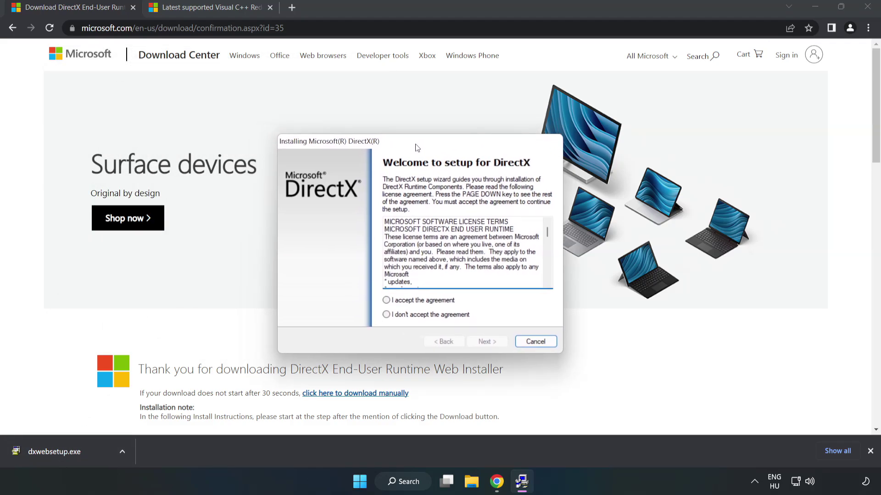
{"action": "left_click_drag", "start_coordinate": [560, 233], "coordinate": [560, 276]}
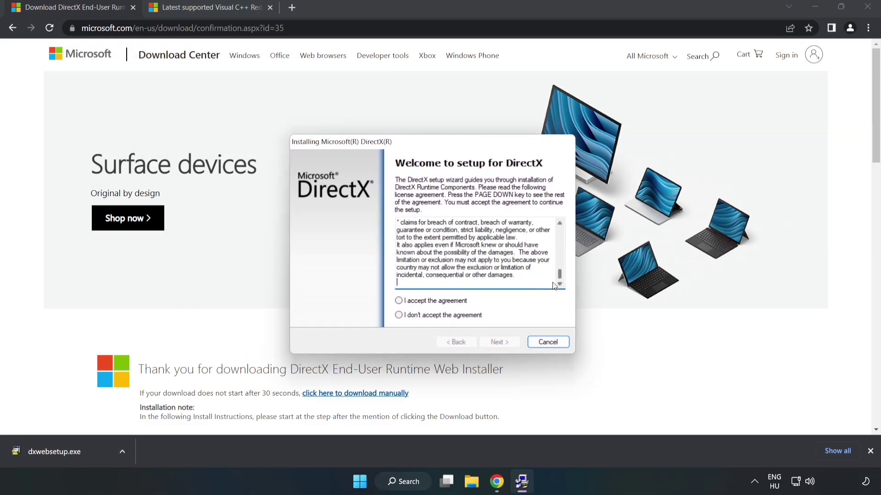
{"action": "left_click", "coordinate": [406, 301]}
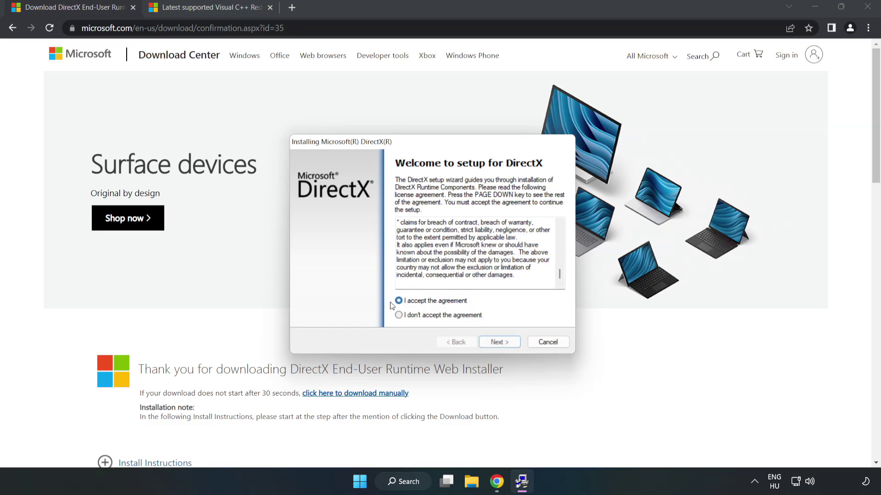
{"action": "left_click", "coordinate": [500, 343]}
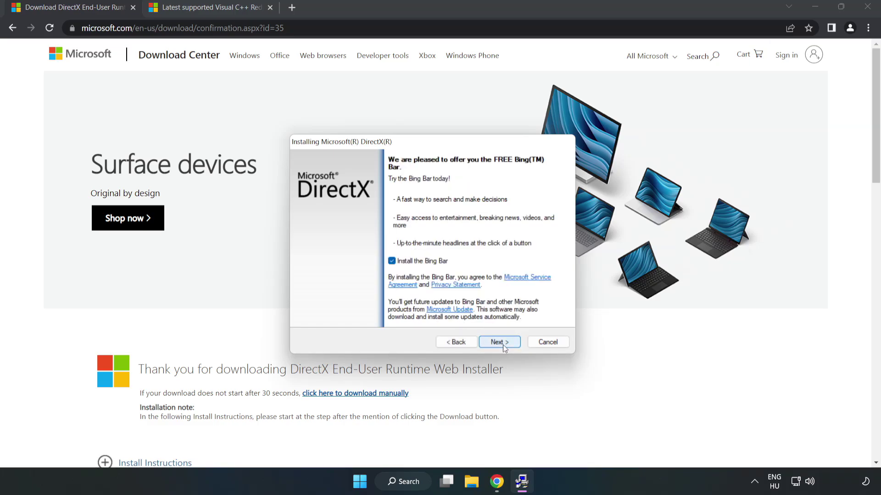
{"action": "left_click", "coordinate": [392, 261]}
{"action": "left_click", "coordinate": [507, 344]}
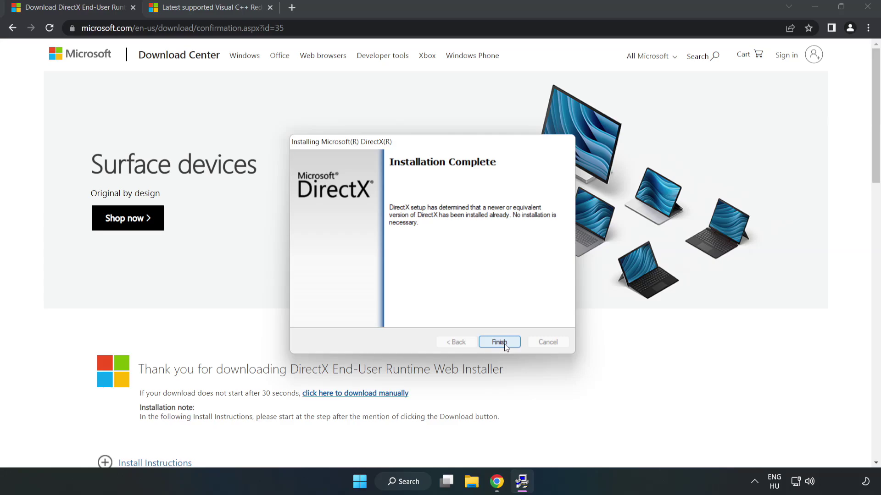
{"action": "left_click", "coordinate": [499, 342]}
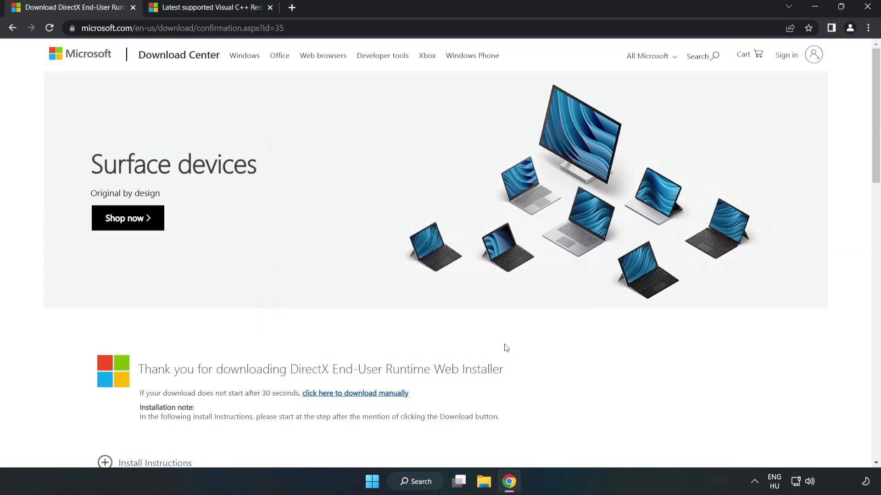
- Close the DirectX download tab and scroll to the Visual C++ Redistributable download table
{"action": "left_click", "coordinate": [132, 7]}
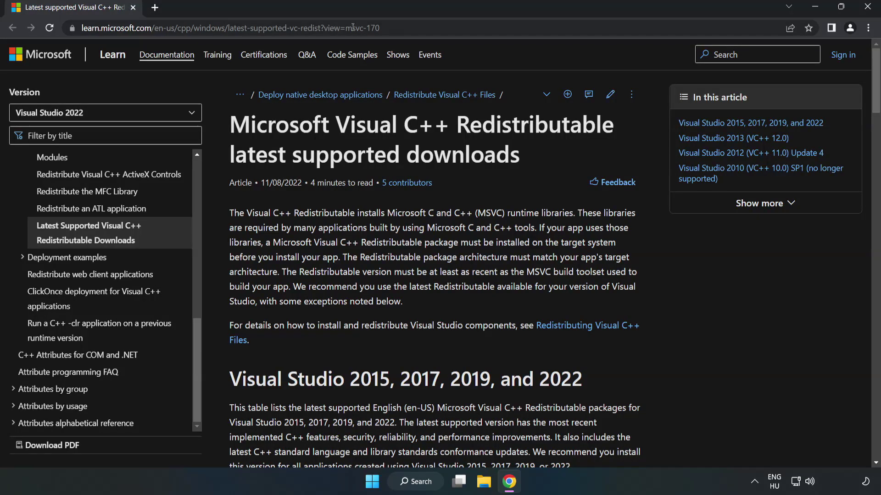
{"action": "left_click", "coordinate": [353, 27]}
{"action": "key", "text": "End"}
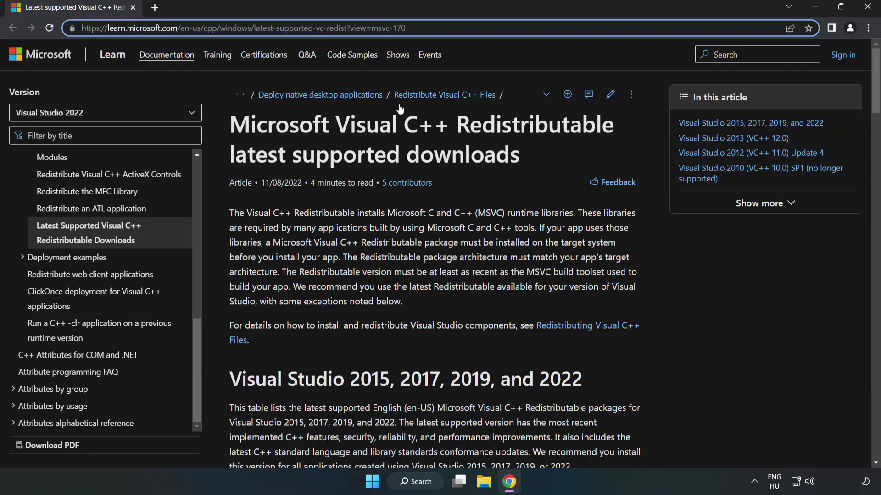
{"action": "left_click", "coordinate": [351, 165]}
{"action": "scroll", "coordinate": [352, 168], "scroll_direction": "down", "scroll_amount": 1}
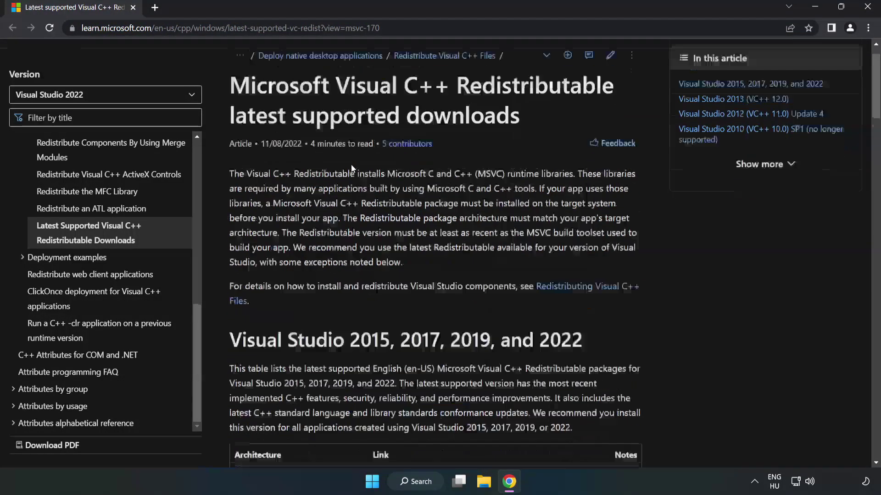
{"action": "scroll", "coordinate": [352, 169], "scroll_direction": "down", "scroll_amount": 7}
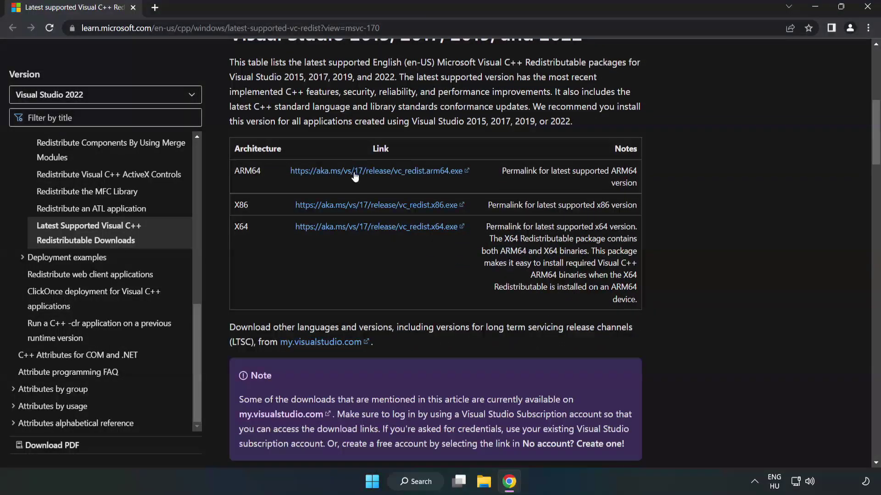
{"action": "scroll", "coordinate": [353, 174], "scroll_direction": "up", "scroll_amount": 1}
{"action": "left_click_drag", "start_coordinate": [228, 94], "coordinate": [582, 92]}
{"action": "left_click", "coordinate": [484, 142]}
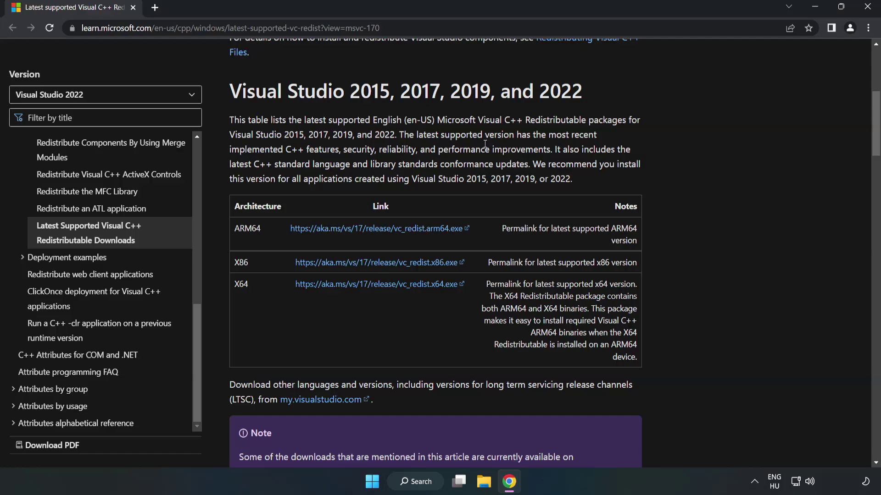
- Download the ARM64, x86 and x64 vc_redist installers
{"action": "left_click", "coordinate": [358, 228]}
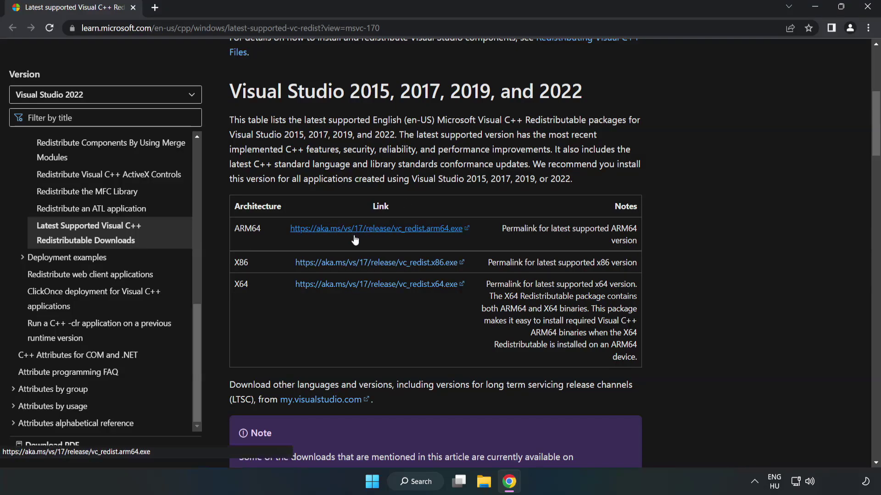
{"action": "left_click", "coordinate": [358, 270]}
{"action": "left_click", "coordinate": [370, 286]}
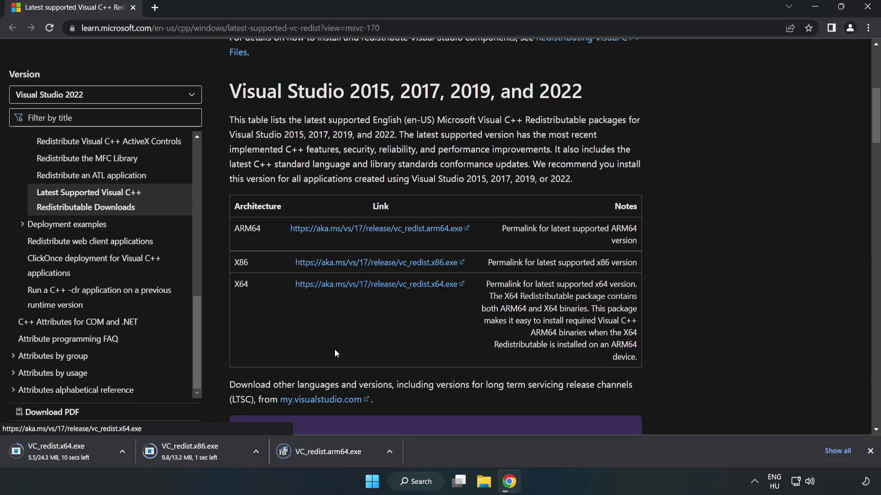
- Try installing VC_redist.arm64.exe, then close the unsupported-processor error 0x80070661
{"action": "left_click", "coordinate": [336, 453]}
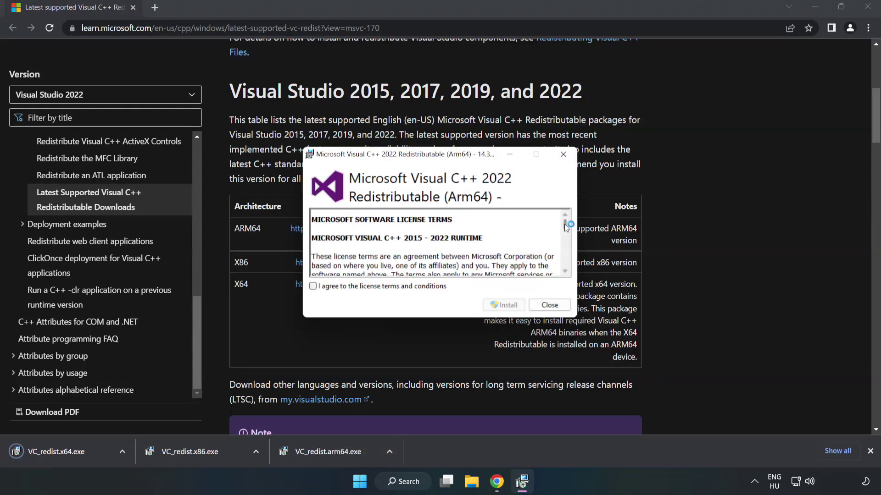
{"action": "left_click_drag", "start_coordinate": [564, 224], "coordinate": [565, 268]}
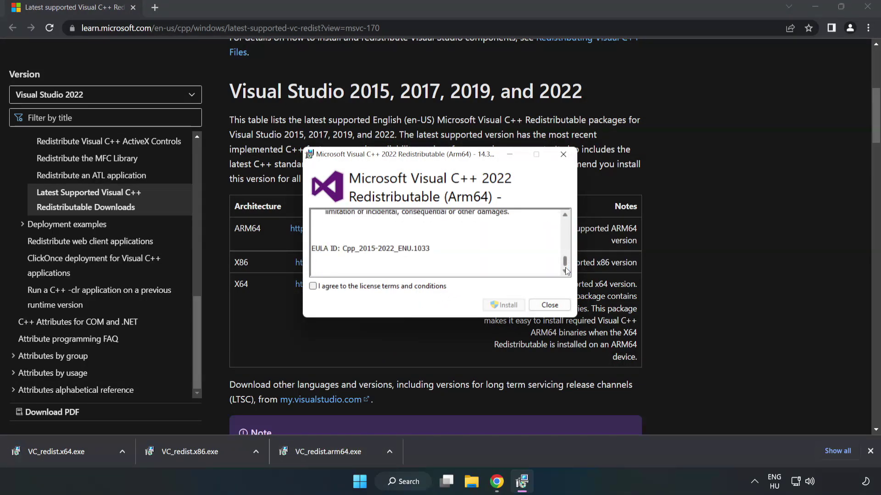
{"action": "left_click", "coordinate": [313, 286]}
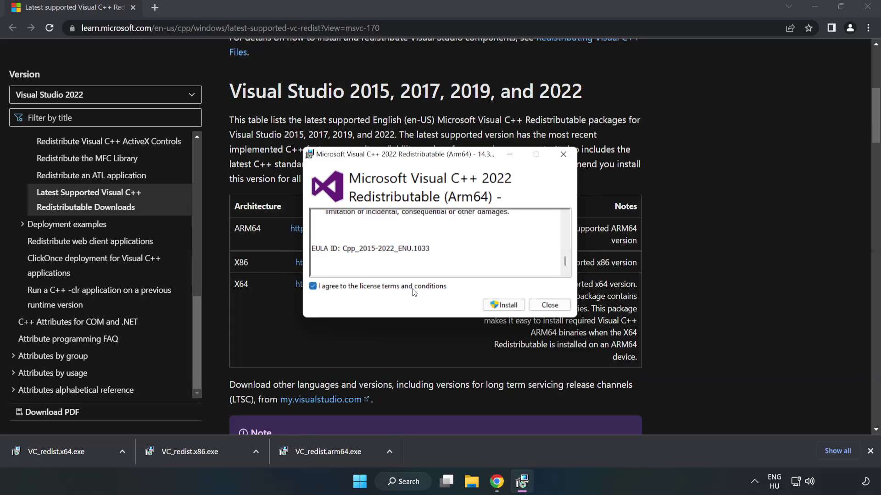
{"action": "left_click", "coordinate": [504, 305]}
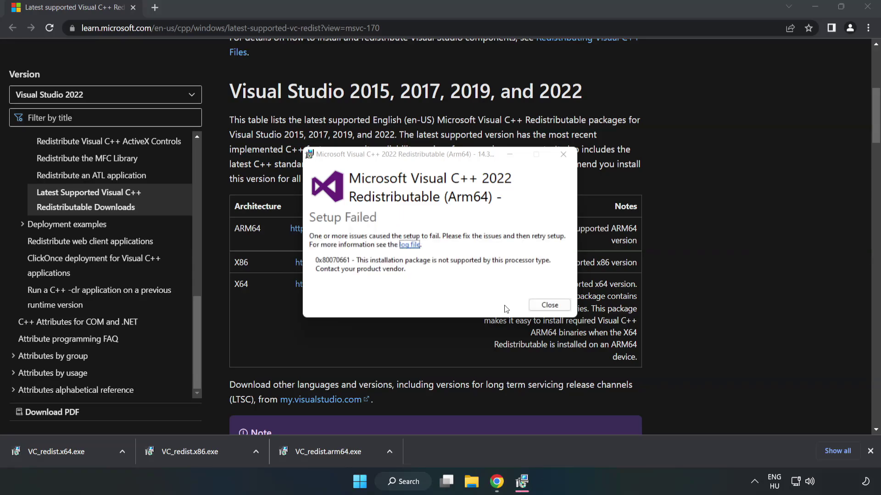
{"action": "left_click", "coordinate": [549, 305]}
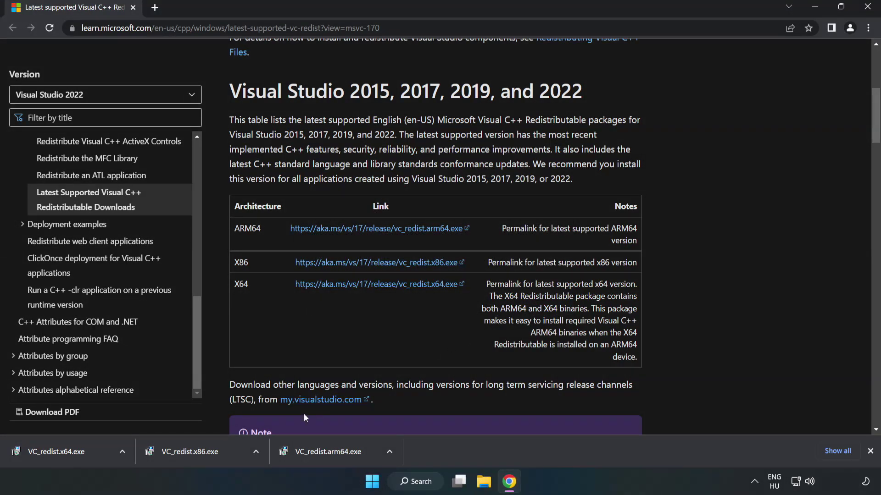
- Install the x86 Visual C++ 2015-2022 Redistributable 14.34.31931 from VC_redist.x86.exe and close setup
{"action": "left_click", "coordinate": [194, 450]}
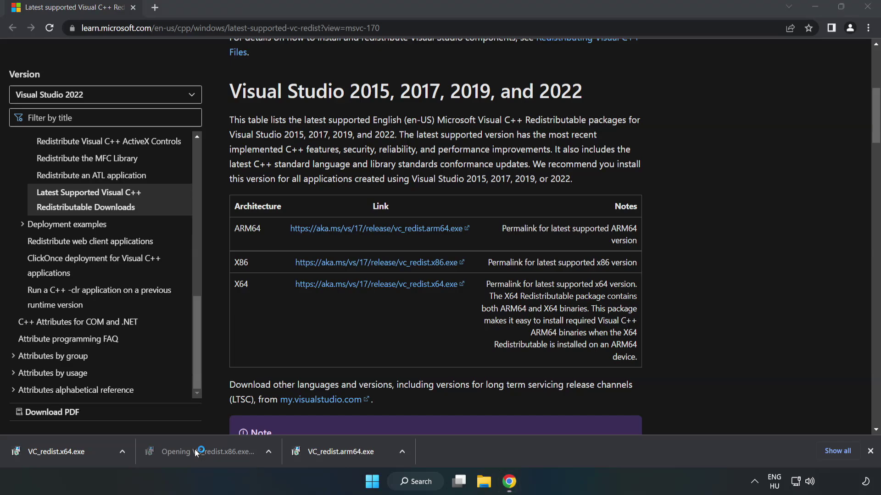
{"action": "left_click_drag", "start_coordinate": [564, 225], "coordinate": [566, 270]}
{"action": "left_click", "coordinate": [313, 286]}
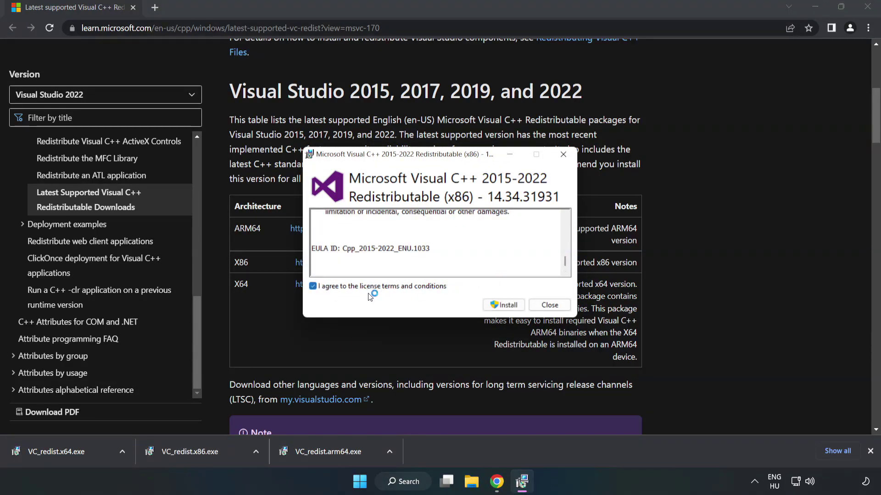
{"action": "left_click", "coordinate": [500, 306]}
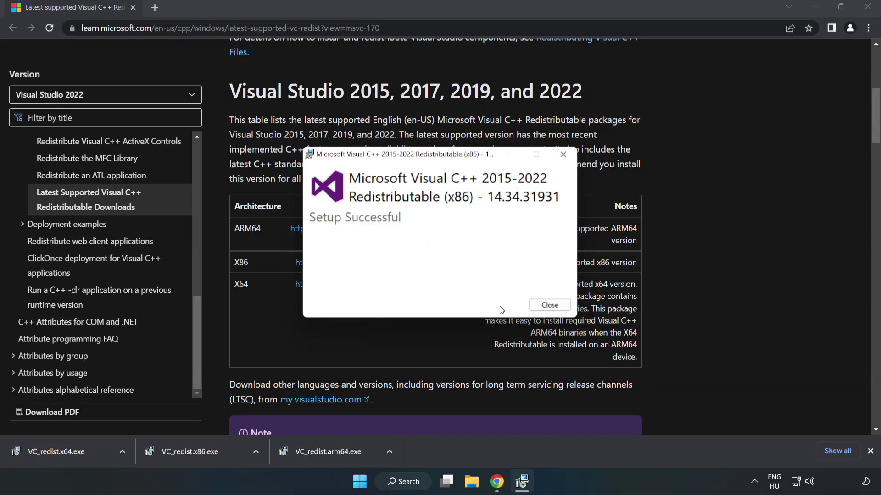
{"action": "left_click", "coordinate": [550, 305]}
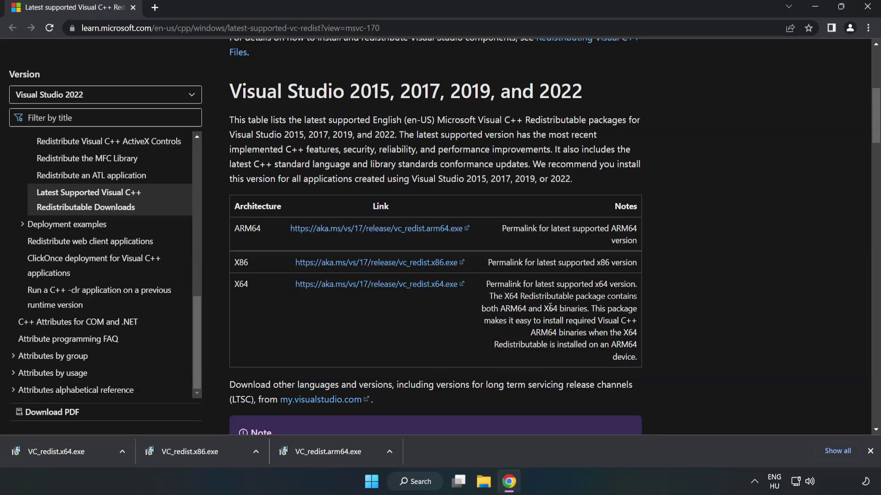
- Install the x64 Visual C++ 2015-2022 Redistributable 14.34.31931 from VC_redist.x64.exe and close setup
{"action": "left_click", "coordinate": [48, 448]}
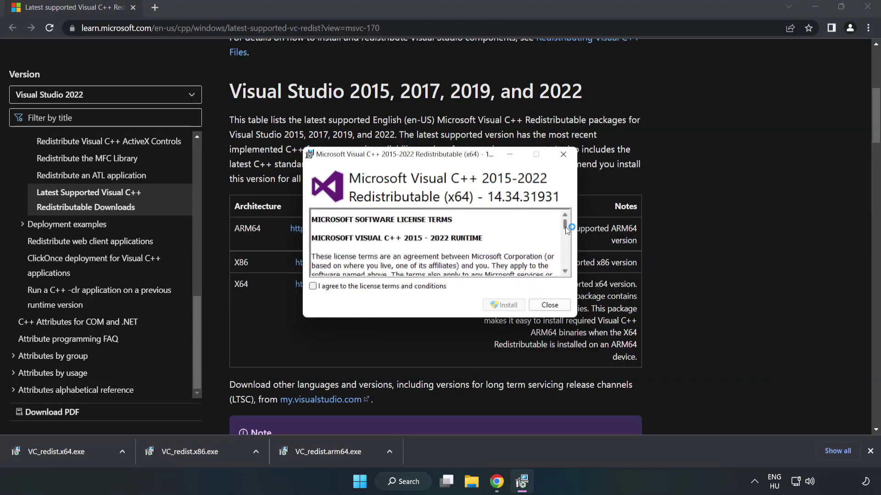
{"action": "left_click_drag", "start_coordinate": [565, 227], "coordinate": [566, 268]}
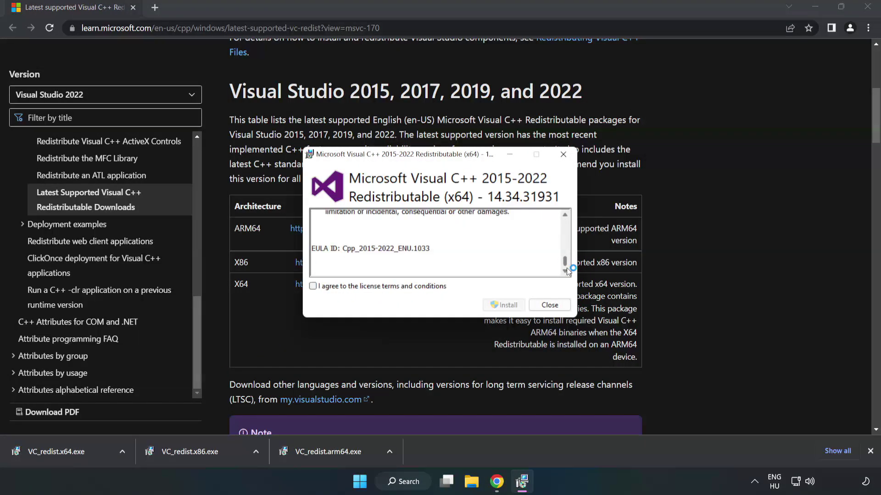
{"action": "left_click", "coordinate": [313, 286]}
{"action": "left_click", "coordinate": [500, 305]}
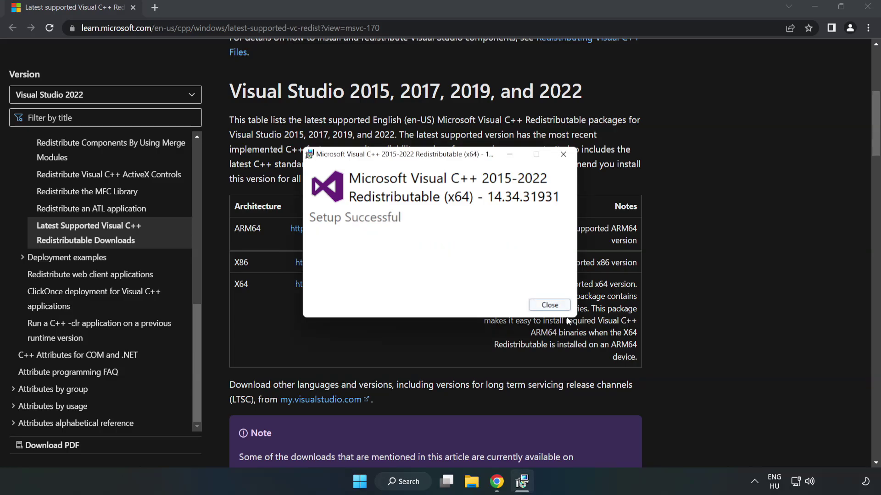
{"action": "left_click", "coordinate": [554, 309]}
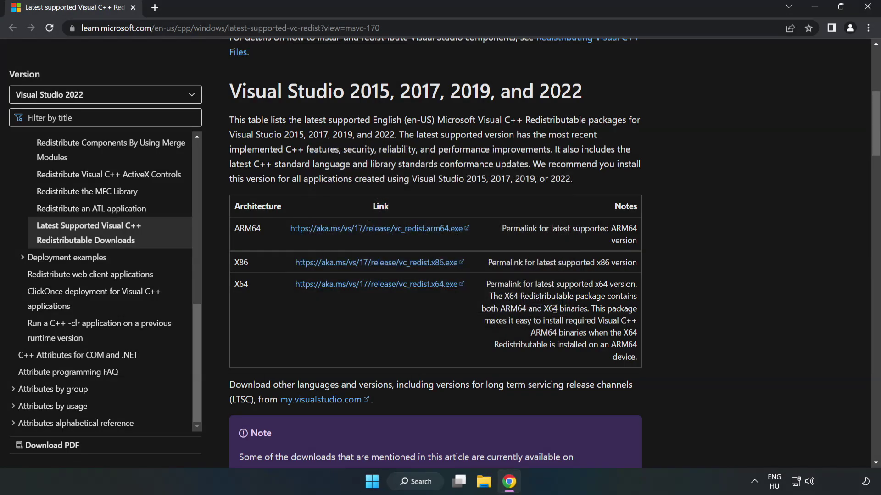
- Close Chrome and launch Command Prompt as administrator from a 'cmd' search
{"action": "left_click", "coordinate": [869, 11]}
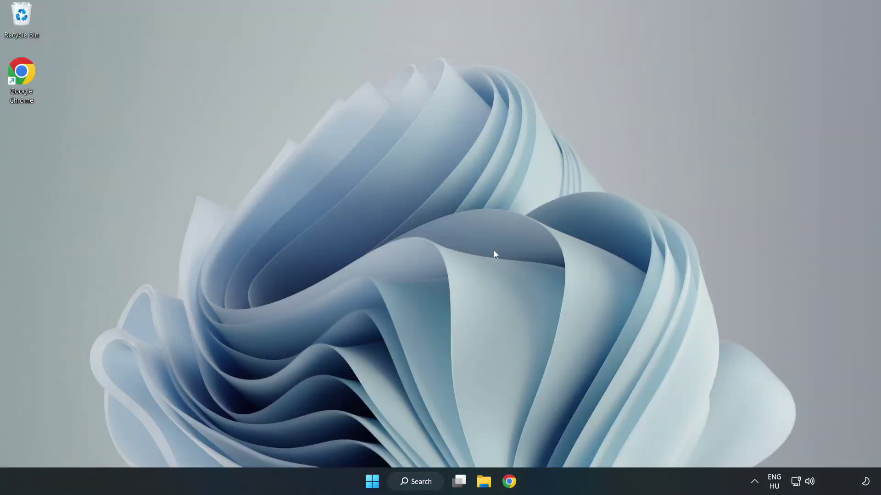
{"action": "left_click", "coordinate": [428, 482]}
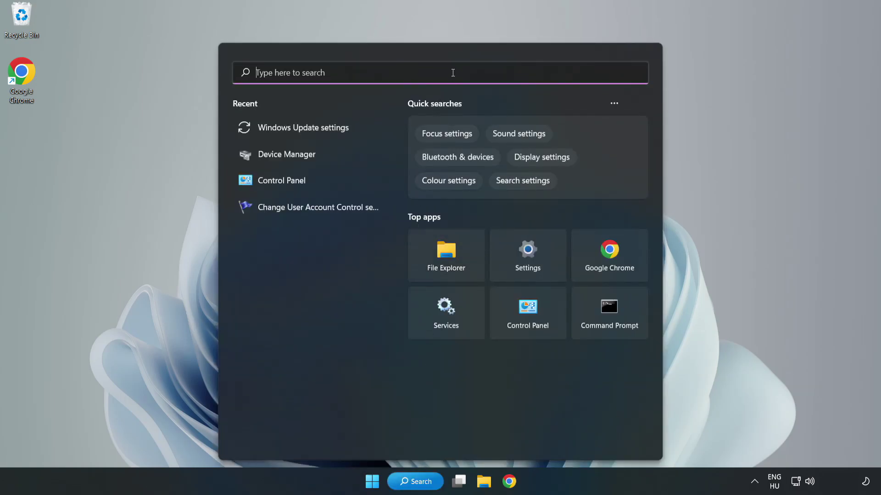
{"action": "type", "text": "cmd"}
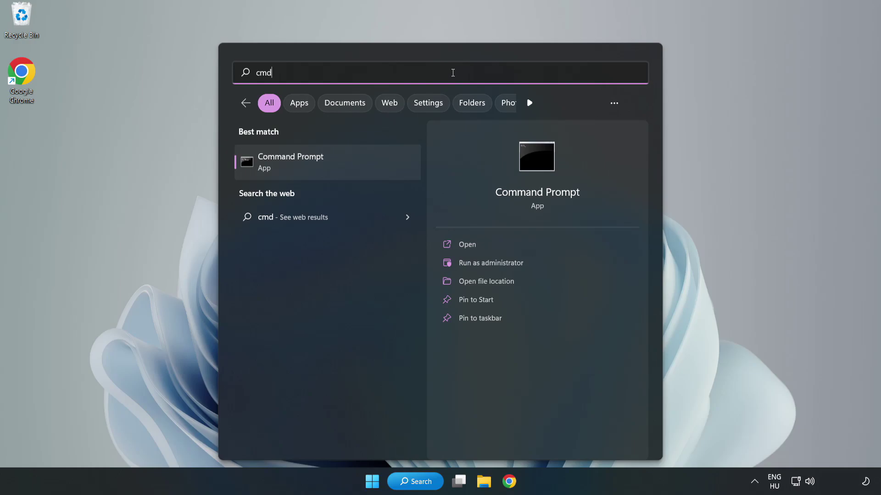
{"action": "right_click", "coordinate": [346, 167]}
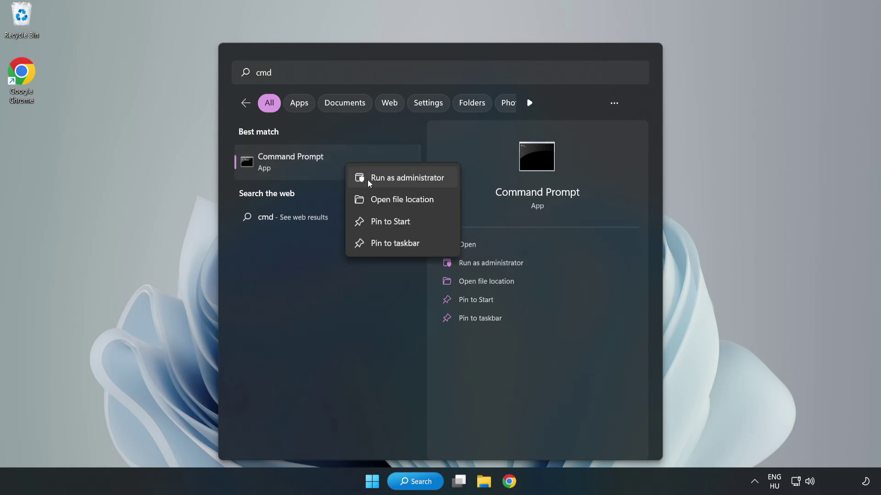
{"action": "left_click", "coordinate": [380, 179]}
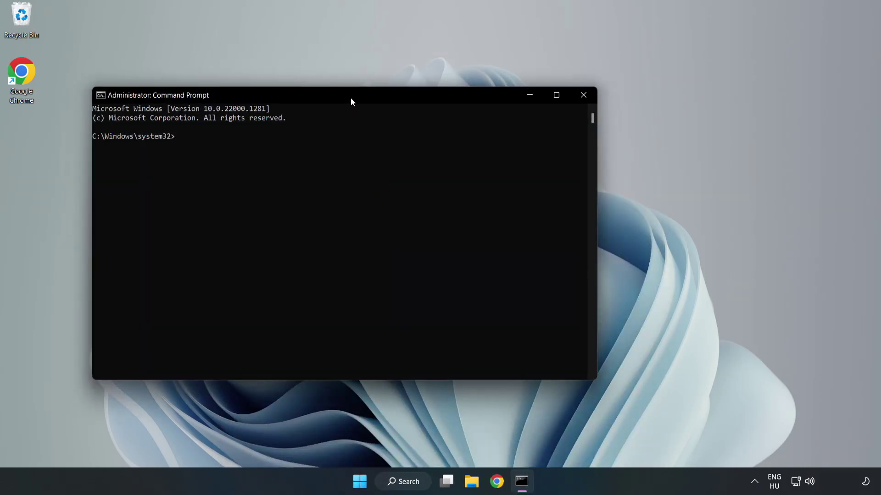
- Run sfc /scannow in the admin Command Prompt; it finds no integrity violations
{"action": "left_click_drag", "start_coordinate": [351, 98], "coordinate": [448, 100]}
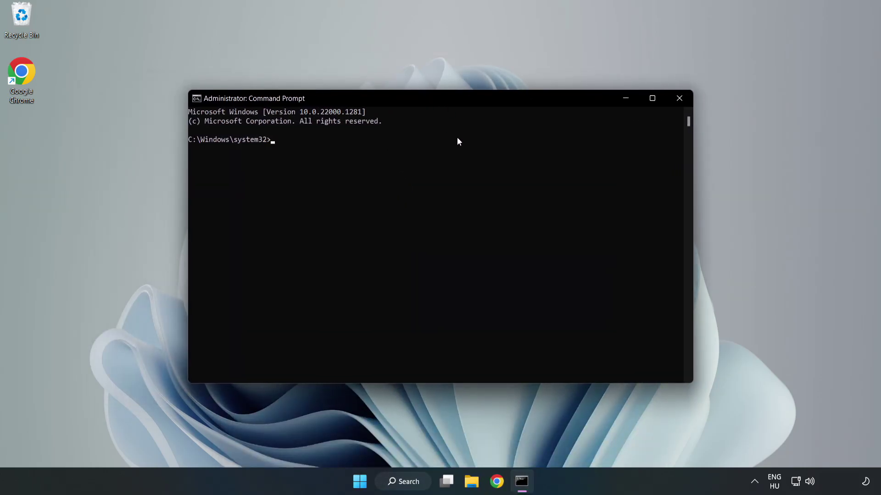
{"action": "type", "text": "sfc"}
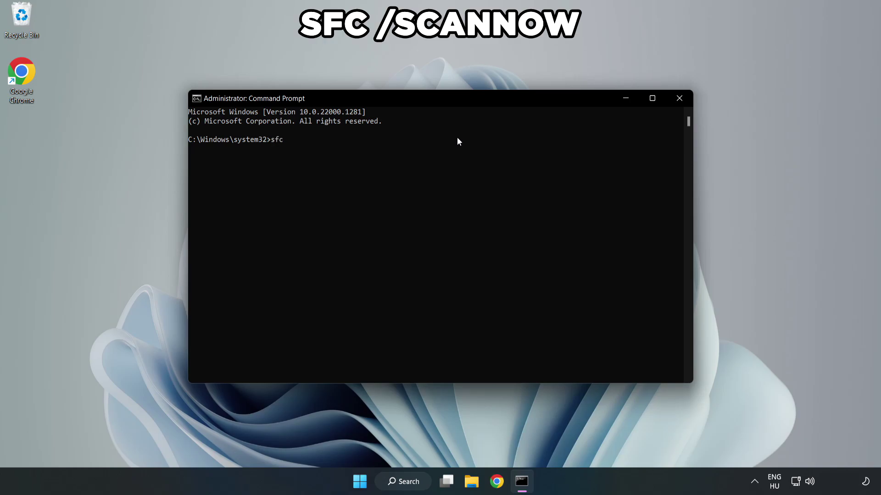
{"action": "type", "text": " /scannow"}
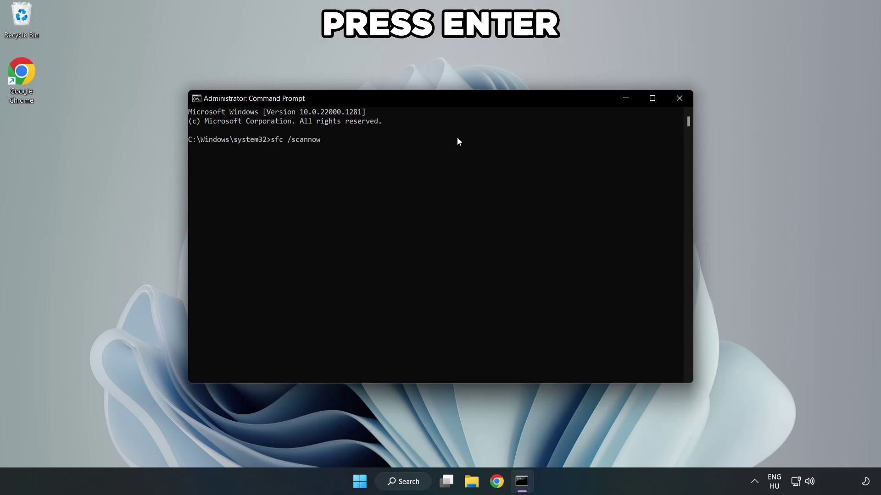
{"action": "key", "text": "Return"}
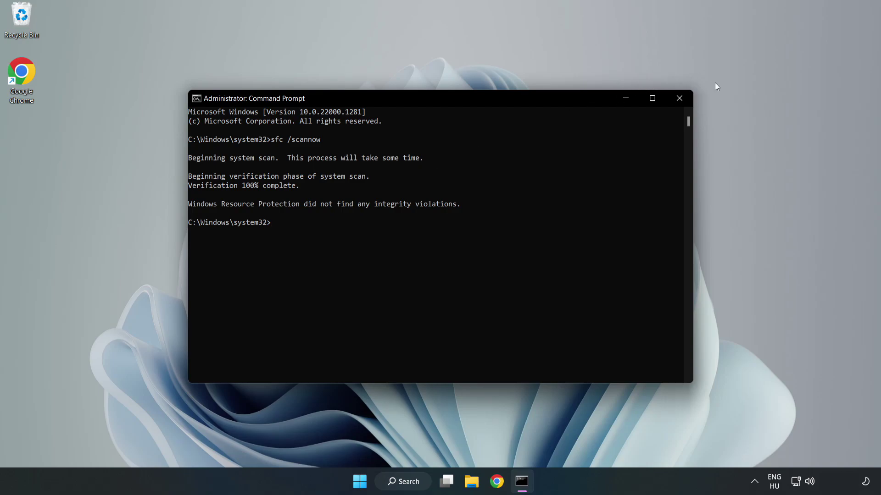
- Close Command Prompt and launch Windows Security by searching 'security'
{"action": "left_click", "coordinate": [678, 102]}
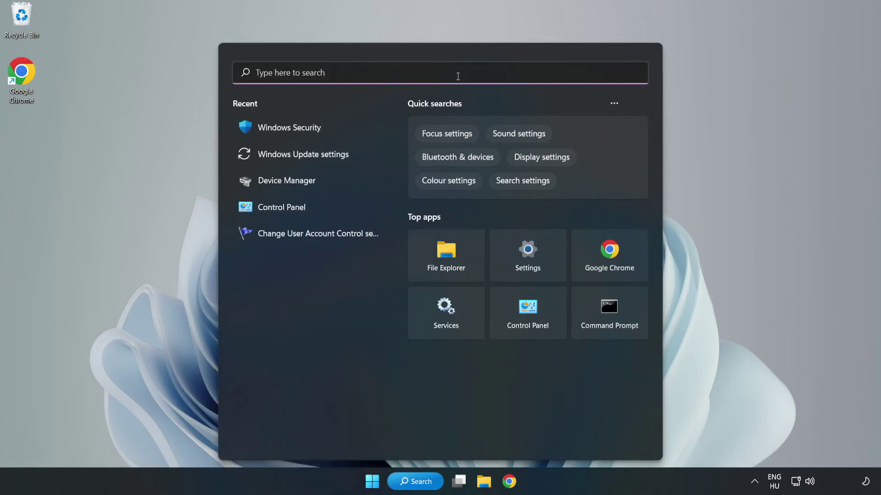
{"action": "type", "text": "sec"}
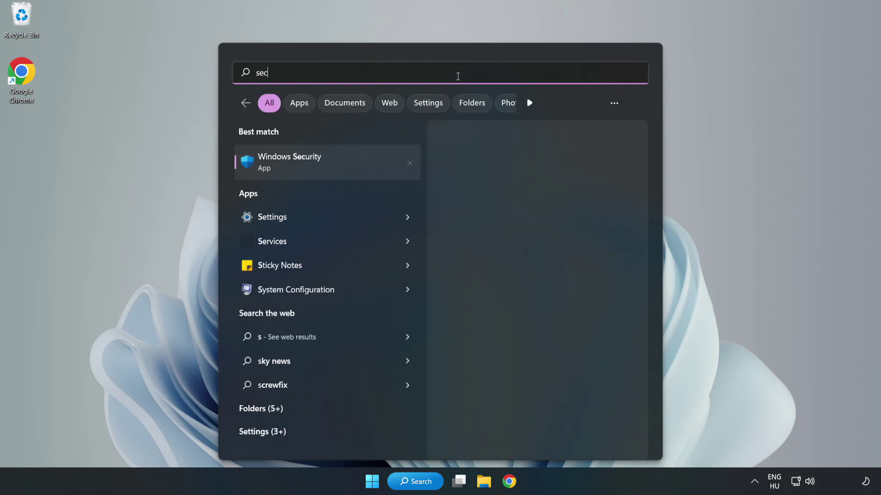
{"action": "type", "text": "urity"}
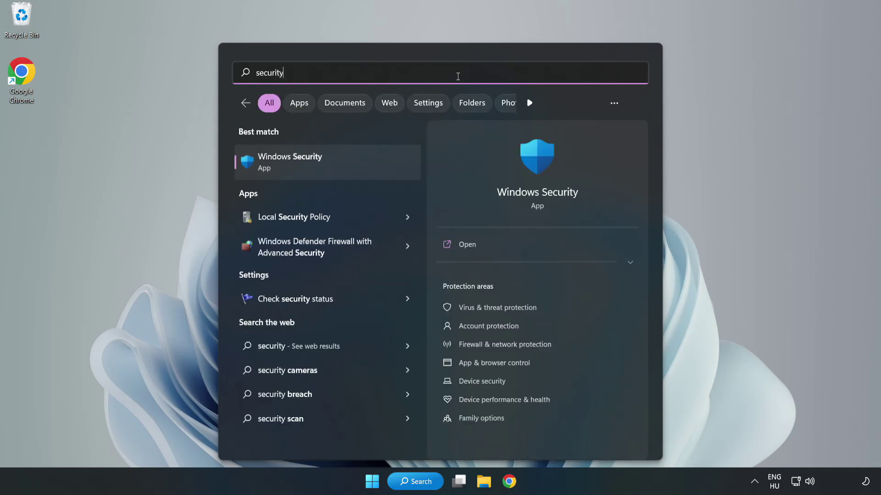
{"action": "left_click", "coordinate": [320, 169]}
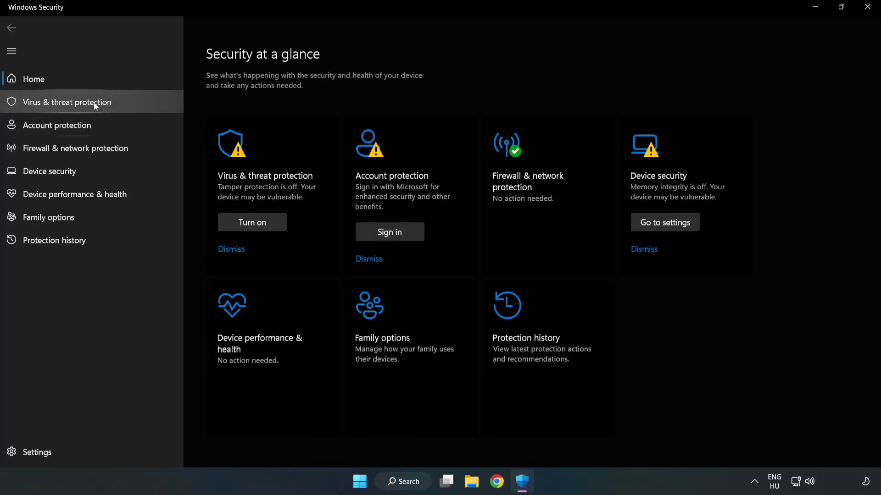
- Go to Virus & threat protection and open its Manage settings page
{"action": "left_click", "coordinate": [57, 102]}
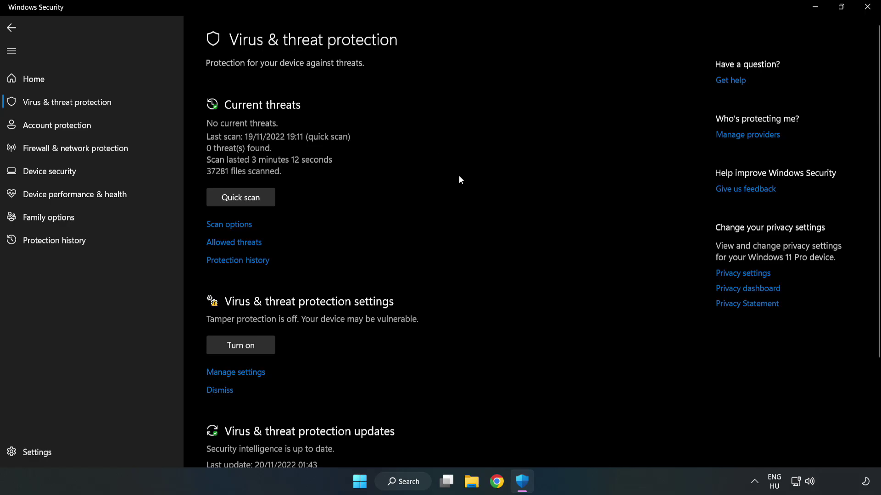
{"action": "scroll", "coordinate": [460, 180], "scroll_direction": "down", "scroll_amount": 3}
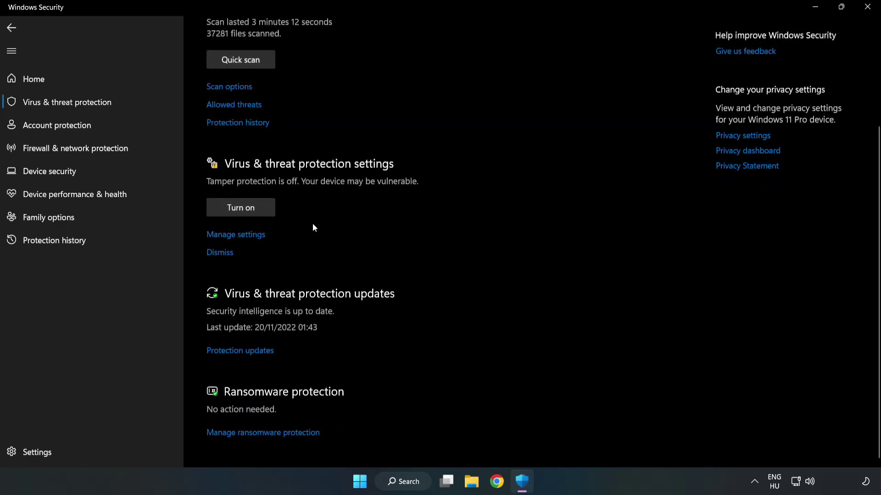
{"action": "left_click", "coordinate": [241, 240]}
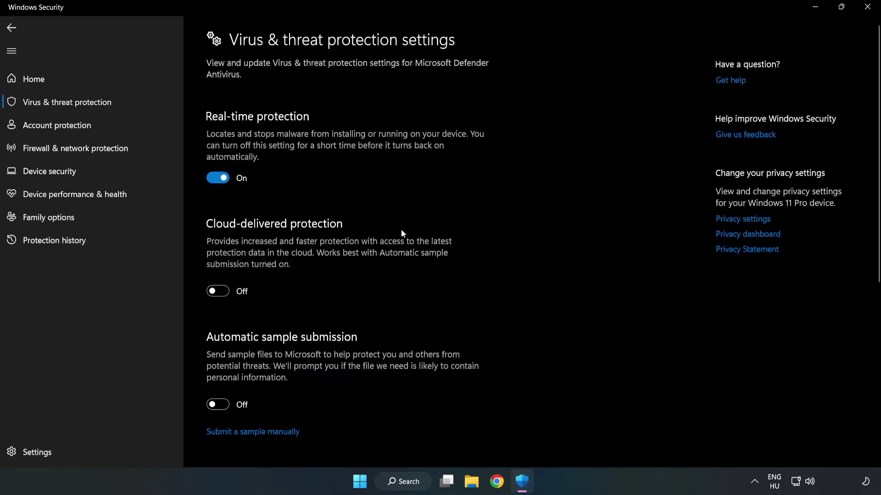
{"action": "scroll", "coordinate": [561, 231], "scroll_direction": "down", "scroll_amount": 6}
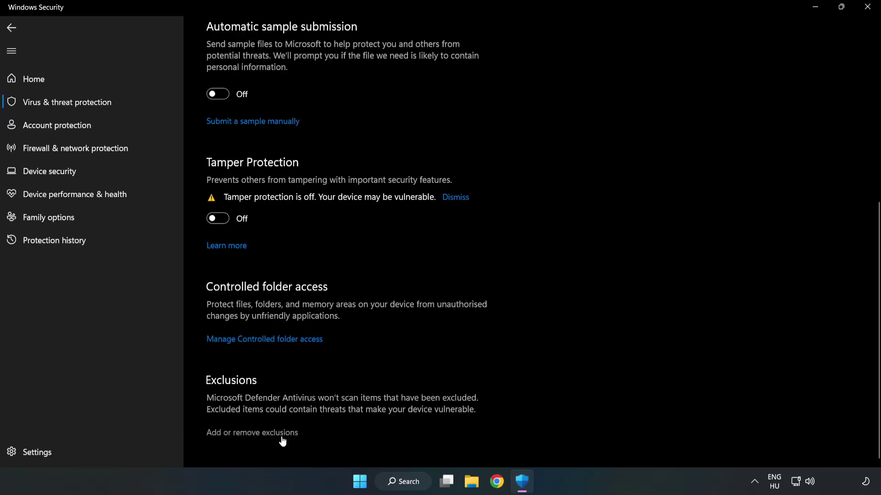
{"action": "scroll", "coordinate": [261, 435], "scroll_direction": "up", "scroll_amount": 2}
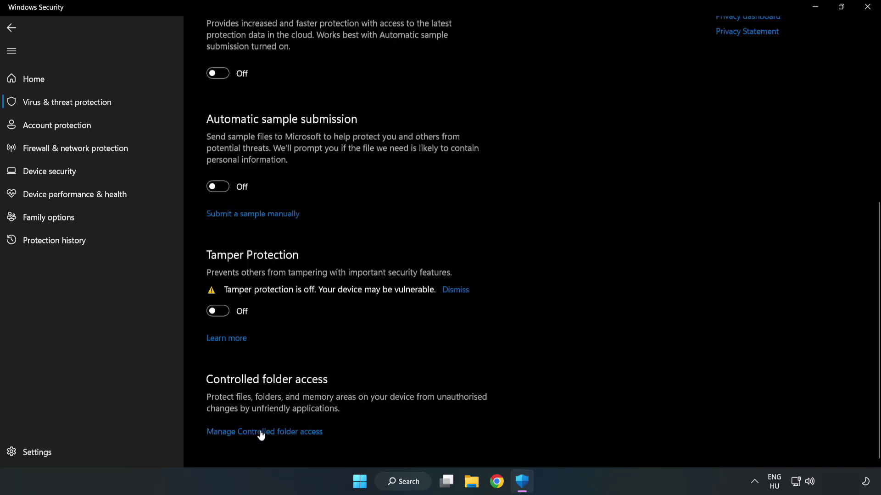
- Start adding a File exclusion from the Add or remove exclusions page
{"action": "left_click", "coordinate": [261, 435]}
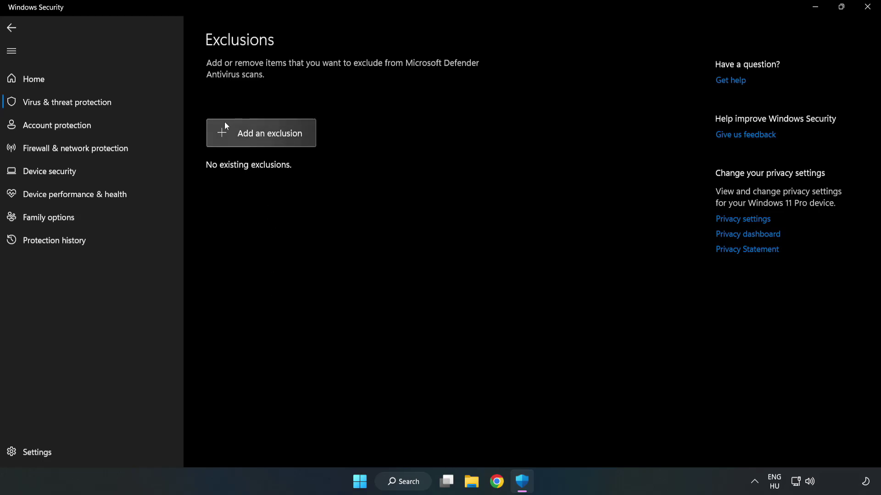
{"action": "left_click", "coordinate": [269, 139]}
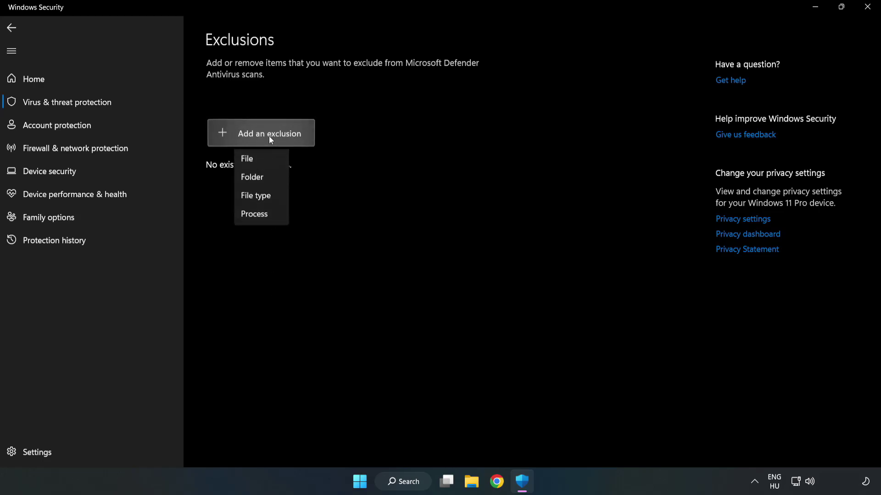
{"action": "left_click", "coordinate": [251, 162]}
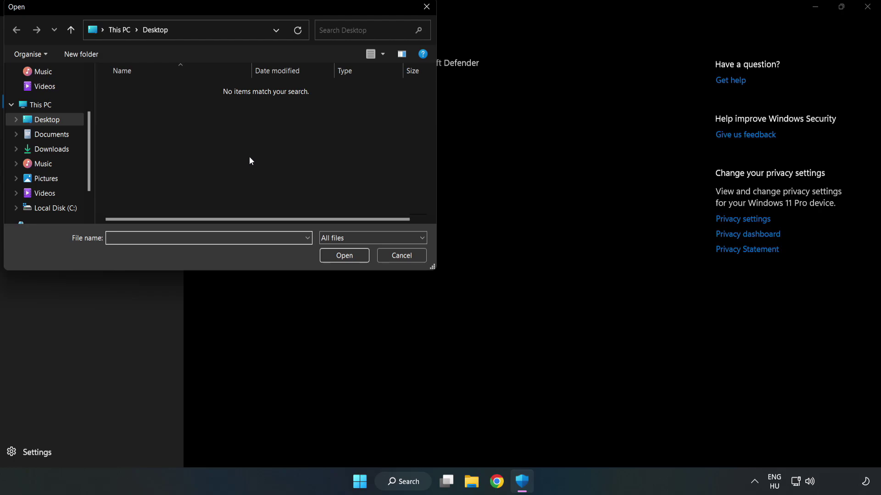
{"action": "left_click_drag", "start_coordinate": [238, 11], "coordinate": [405, 97]}
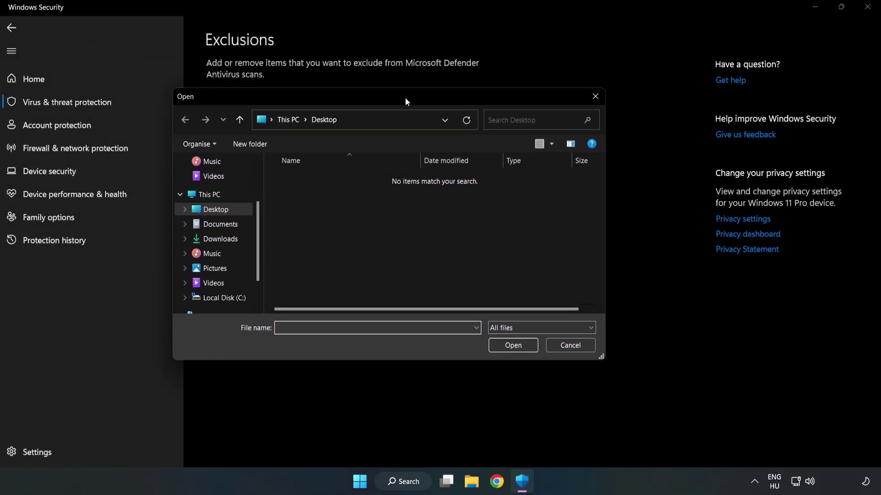
- Pick the NOT WORKING APP shortcut (chrome.exe) as the excluded file, then close Windows Security
{"action": "left_click", "coordinate": [225, 299]}
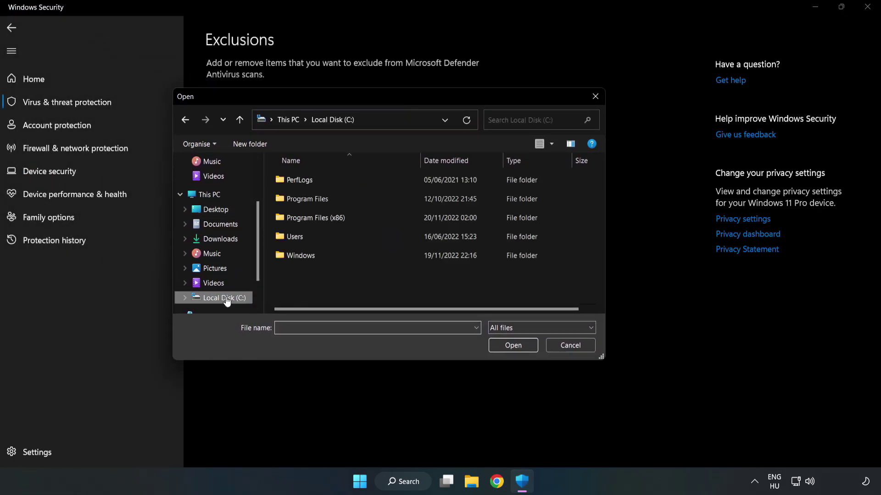
{"action": "double_click", "coordinate": [346, 219]}
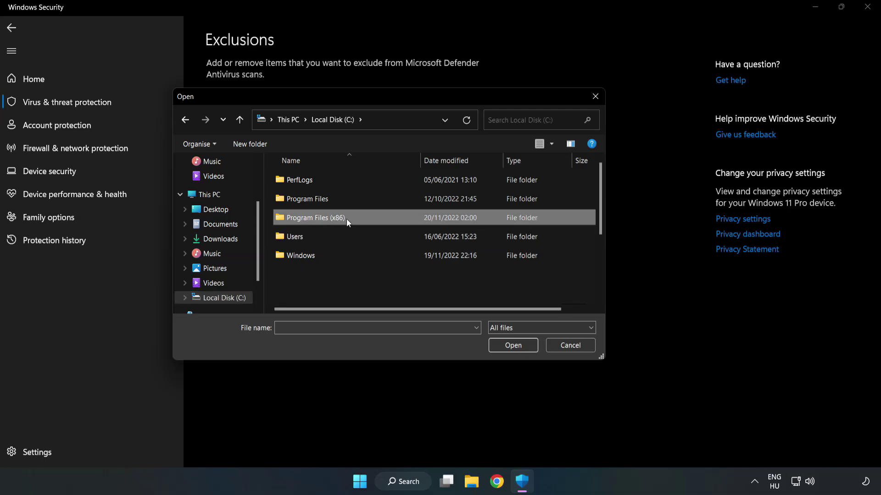
{"action": "double_click", "coordinate": [346, 292]}
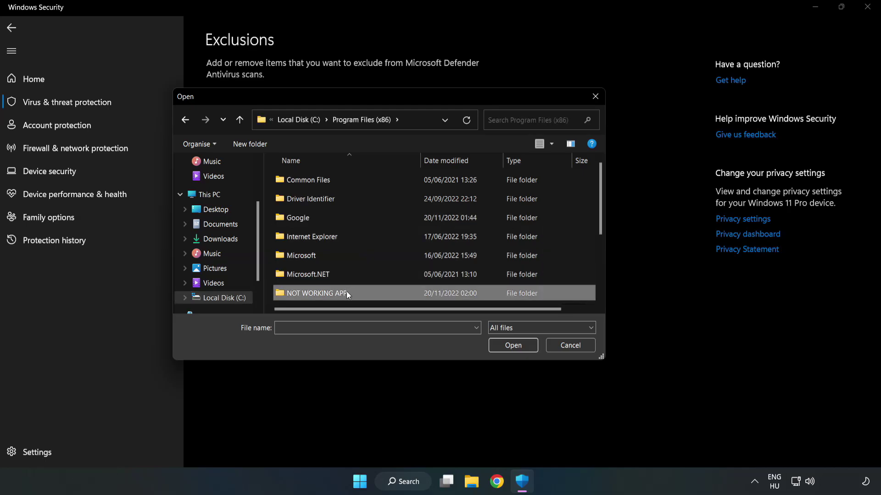
{"action": "left_click", "coordinate": [310, 180]}
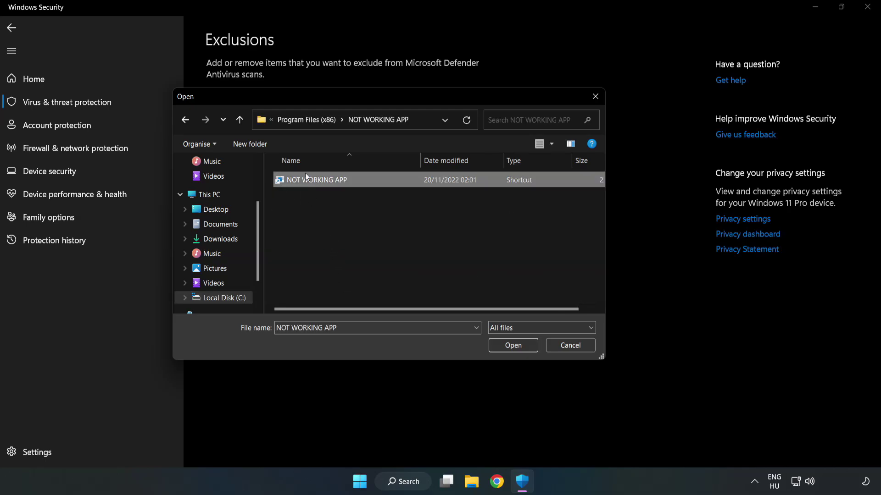
{"action": "left_click", "coordinate": [513, 346]}
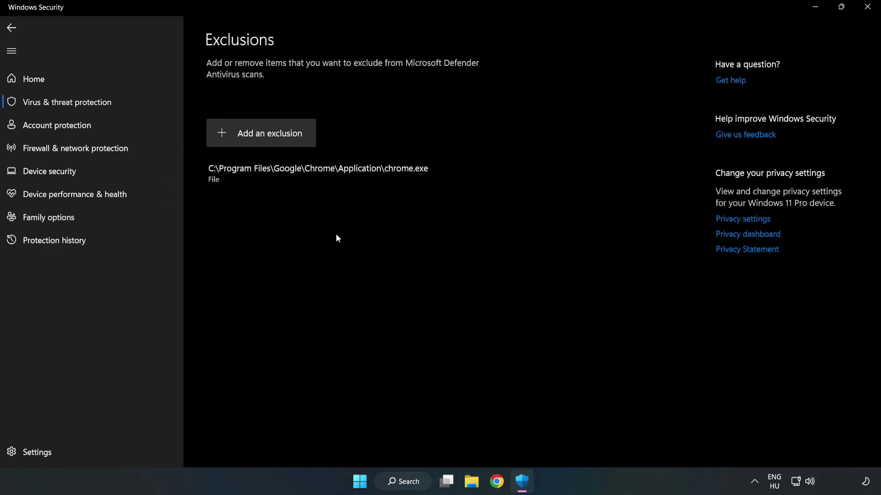
{"action": "left_click", "coordinate": [867, 12]}
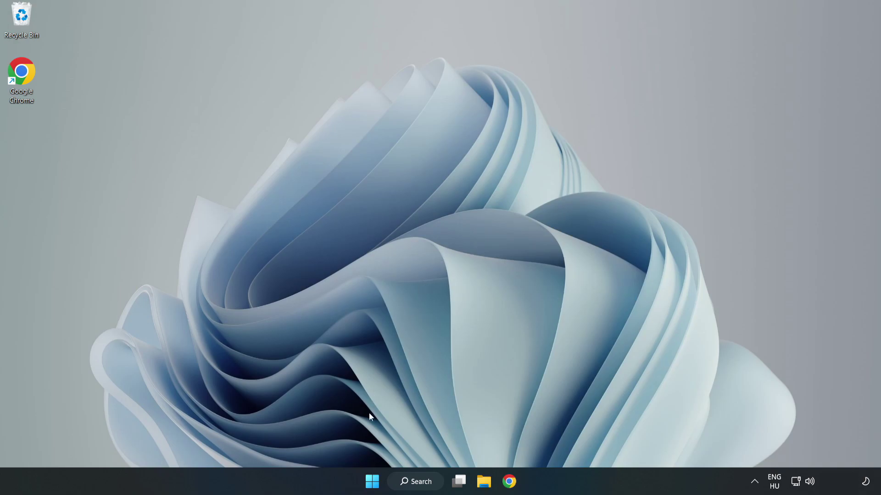
- Open the Start menu's power options to show Restart
{"action": "left_click", "coordinate": [372, 481]}
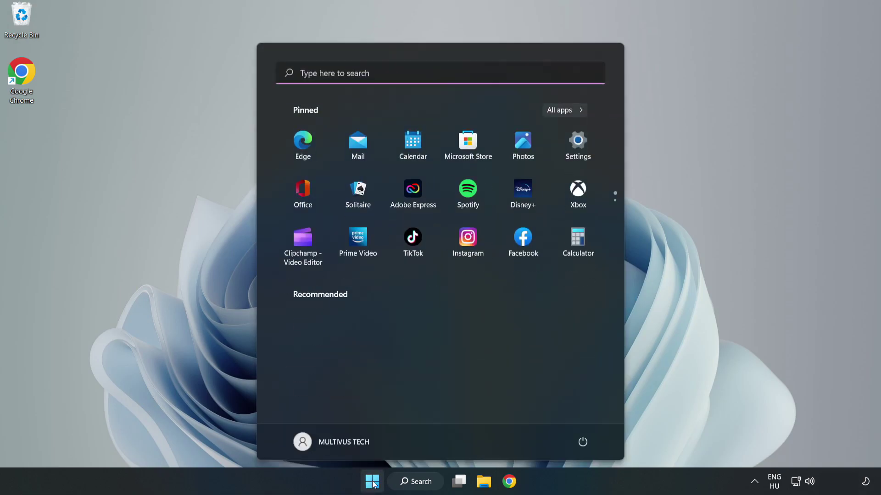
{"action": "left_click", "coordinate": [587, 441]}
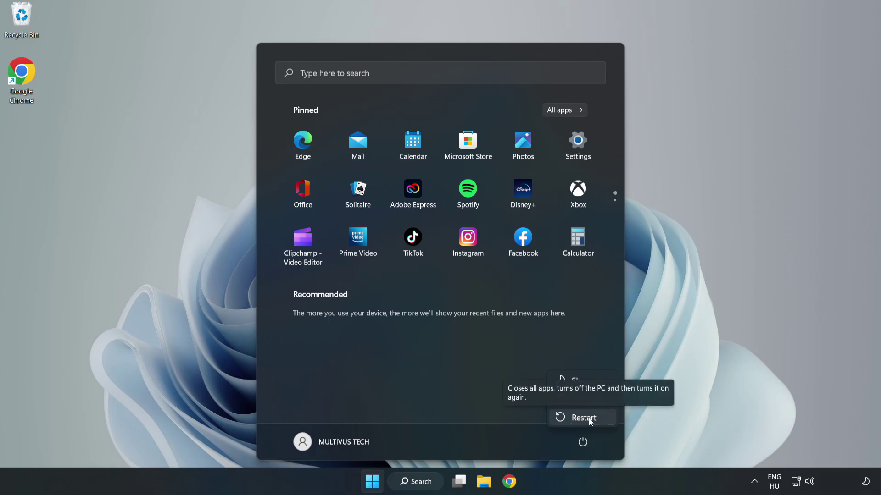